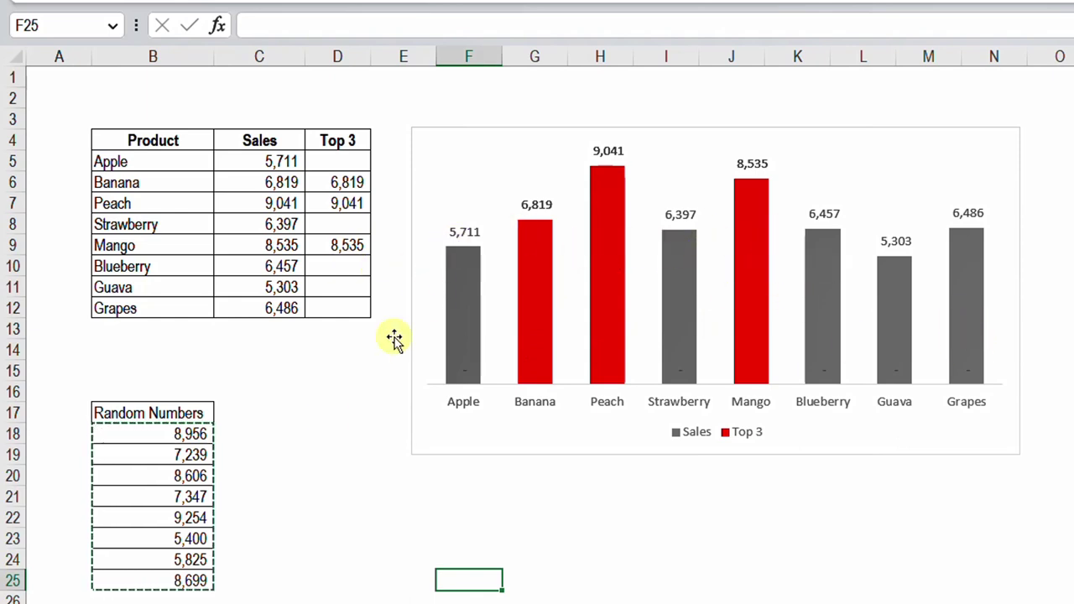
Copy the generated random numbers in B18:B25 and paste them as values into the Sales column starting at C5
left_click_drag(138, 432, 188, 589)
key("ctrl+c")
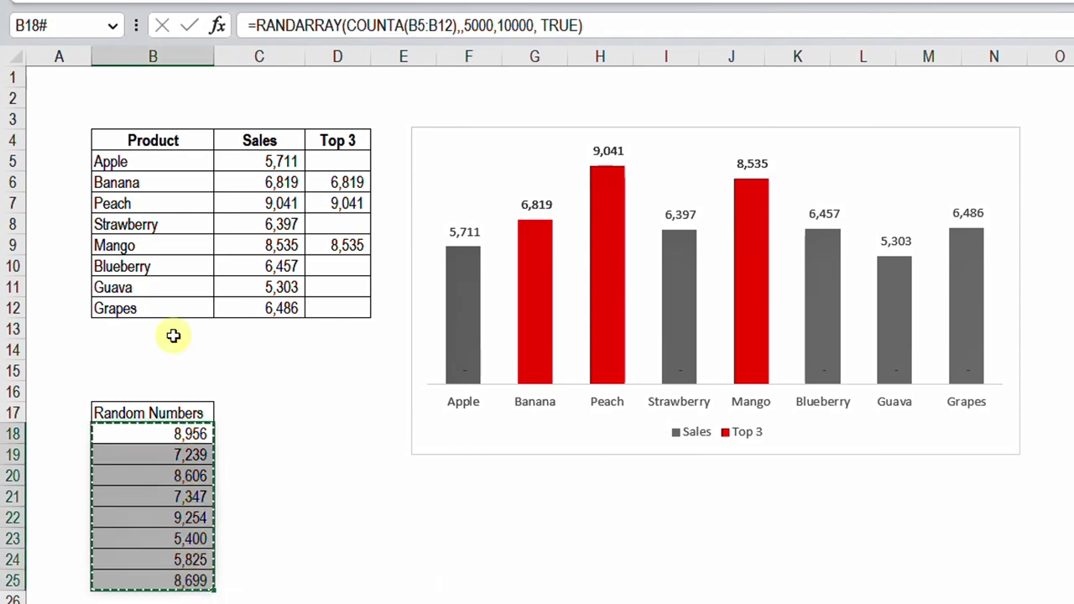
left_click(246, 165)
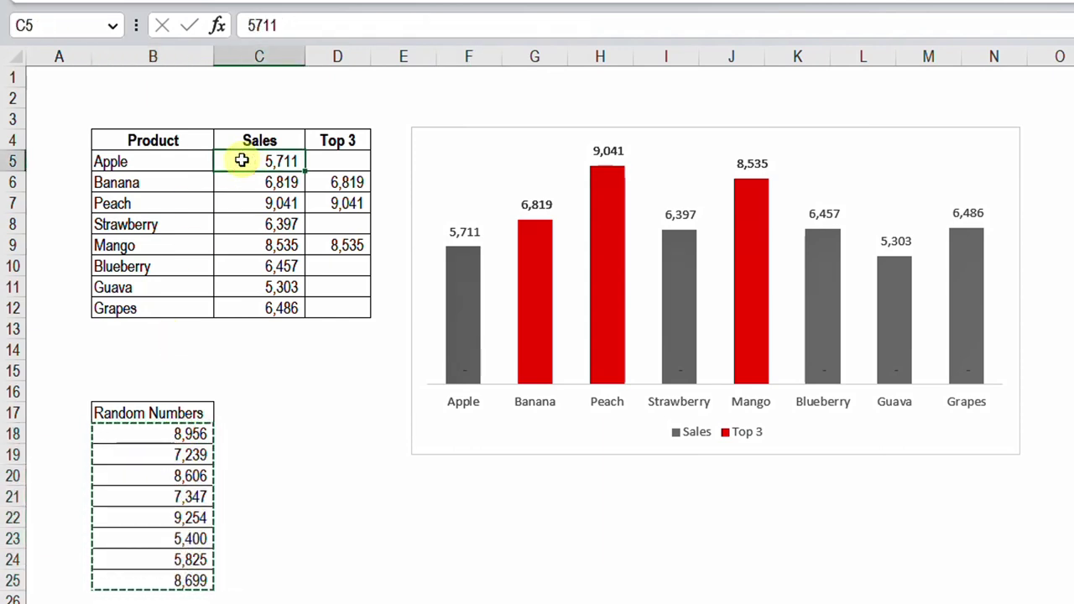
key("ctrl+v")
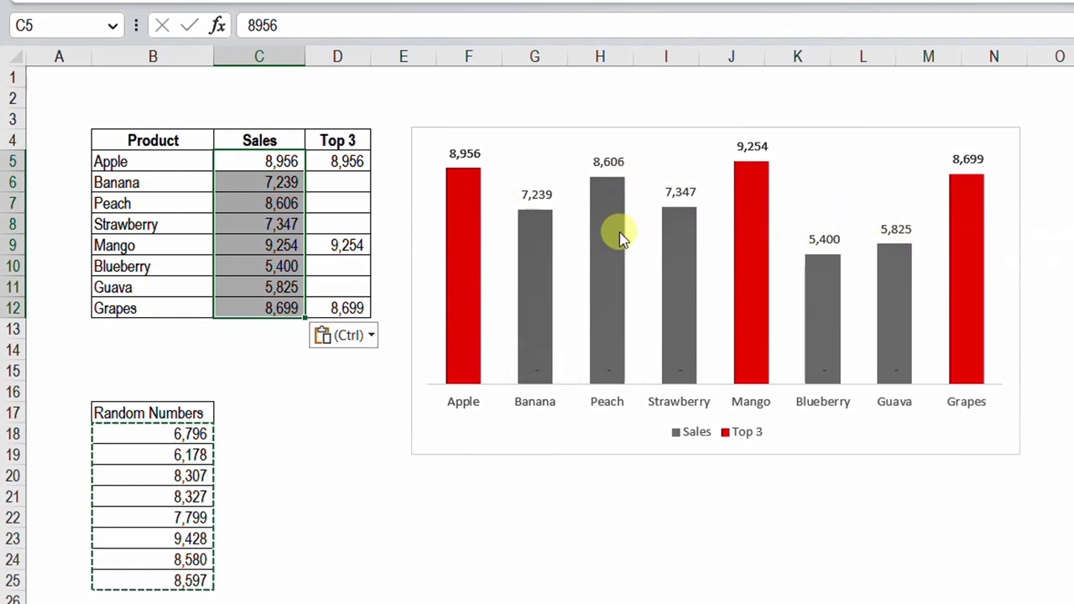
mouse_move(620, 238)
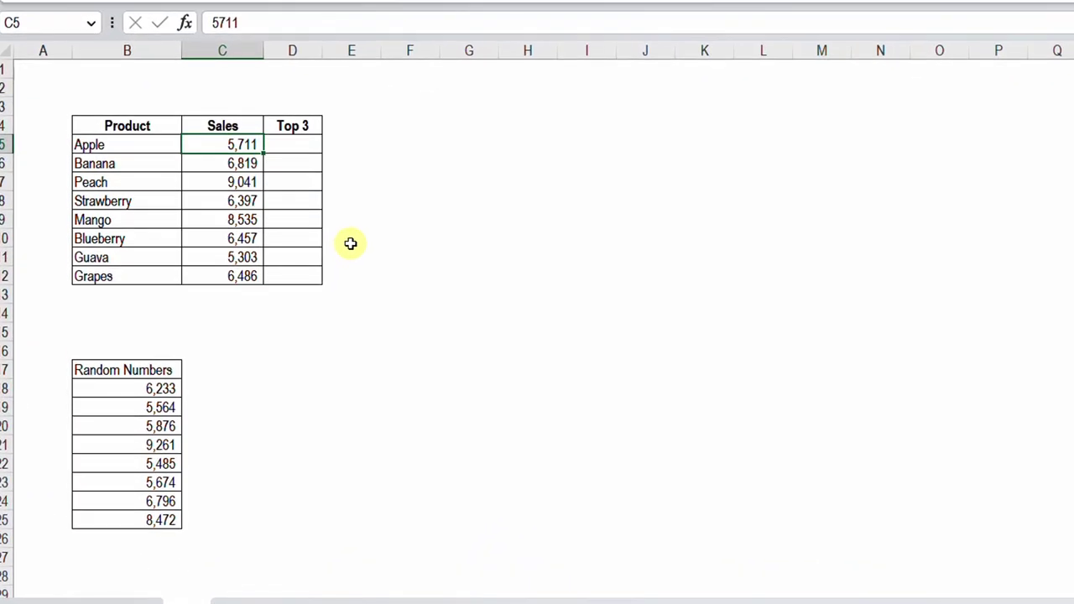
Create a default column chart from the Product and Sales data in B4:C12 and place it beside the table
left_click_drag(117, 126, 227, 270)
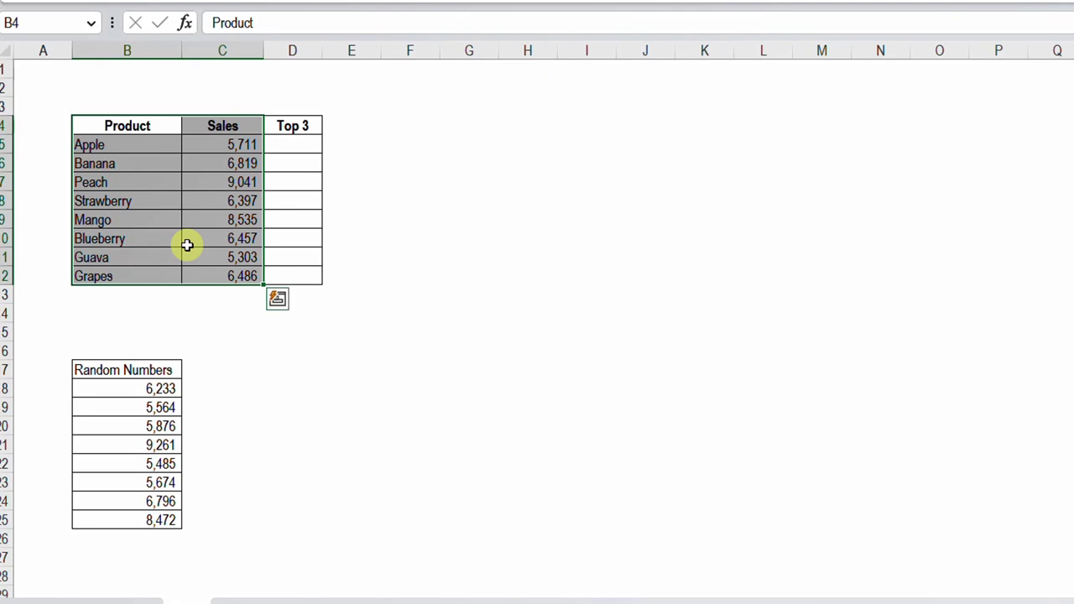
key("alt+F1")
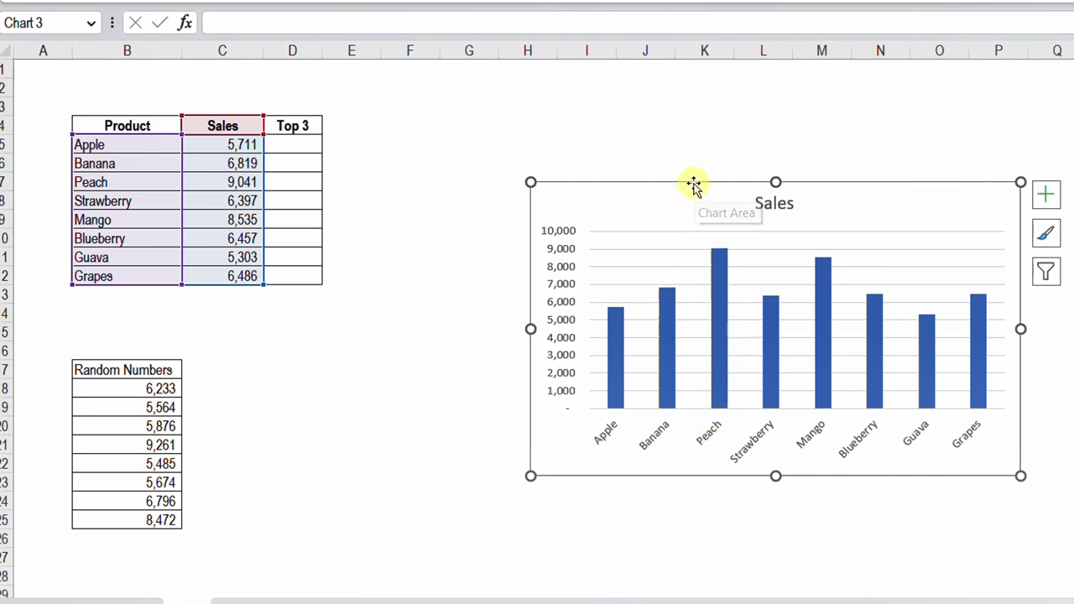
left_click_drag(689, 183, 539, 115)
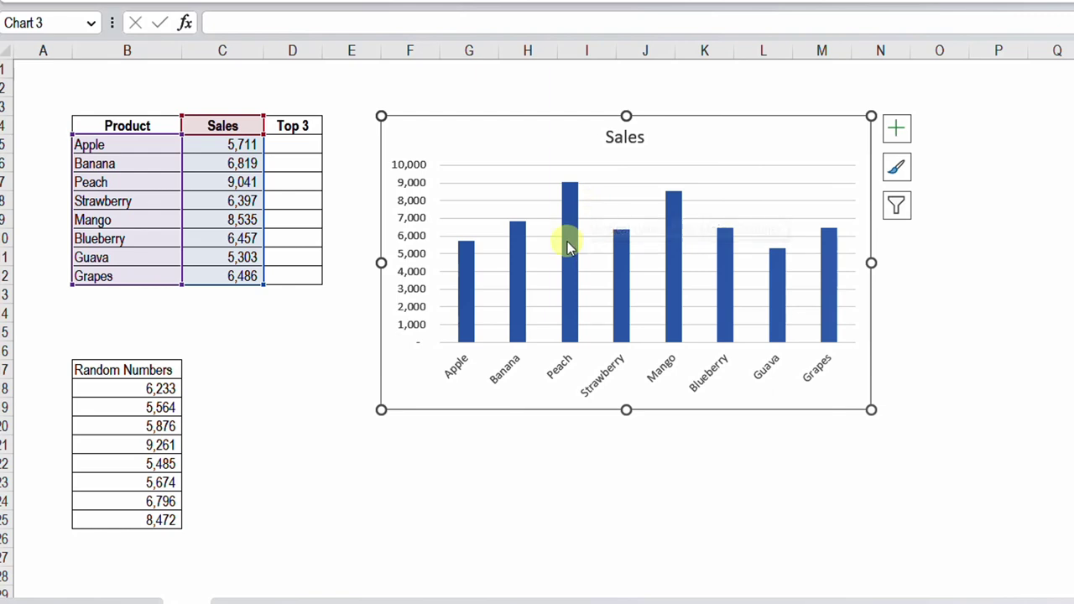
Remove the gridlines and the vertical axis from the Sales chart and add data labels to its columns
left_click(539, 203)
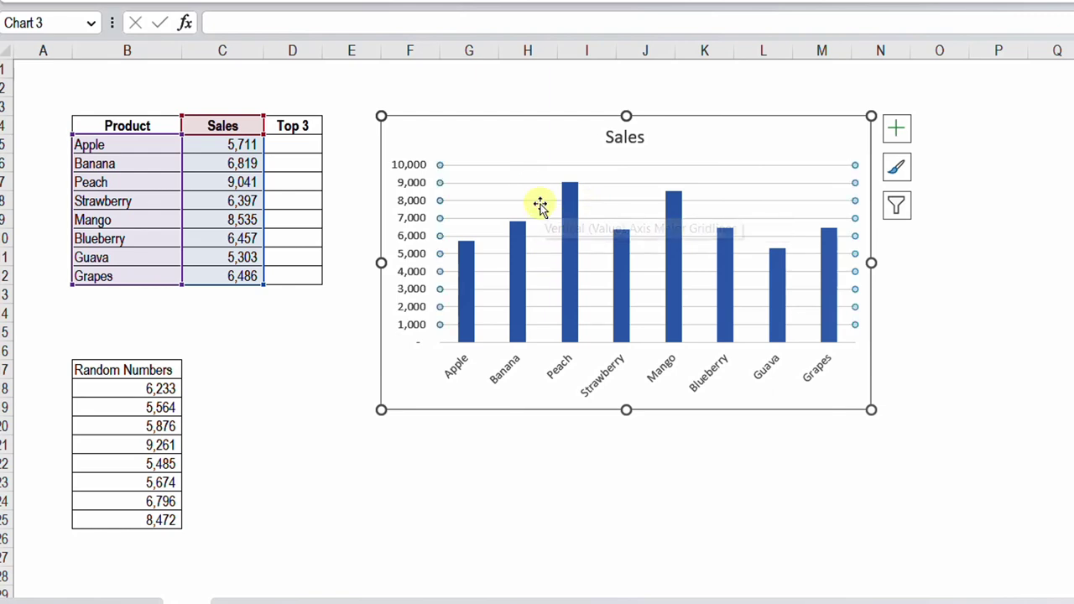
key("Delete")
left_click(420, 199)
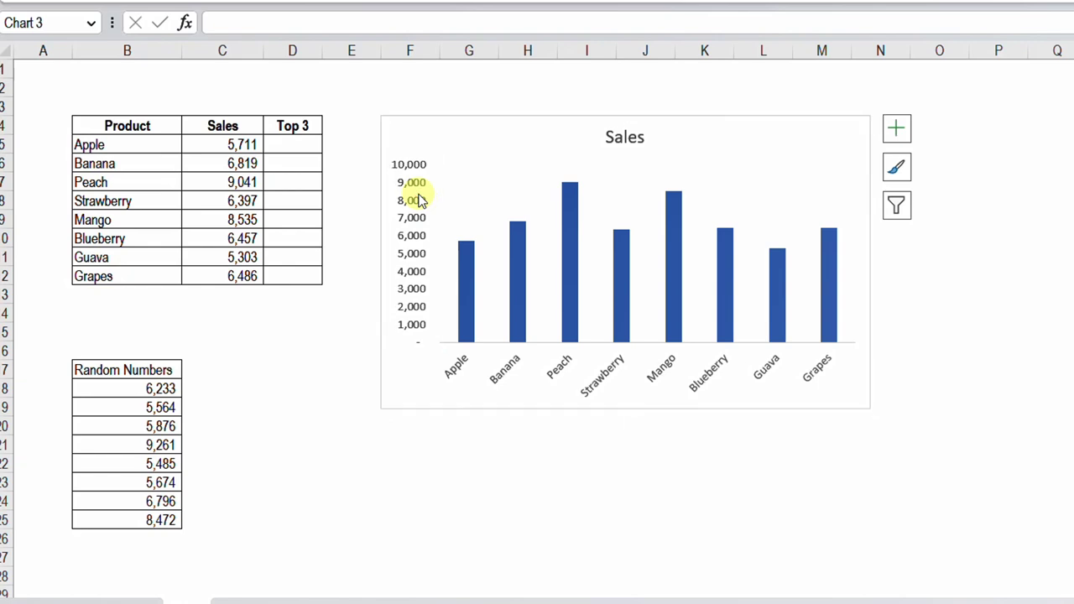
key("Delete")
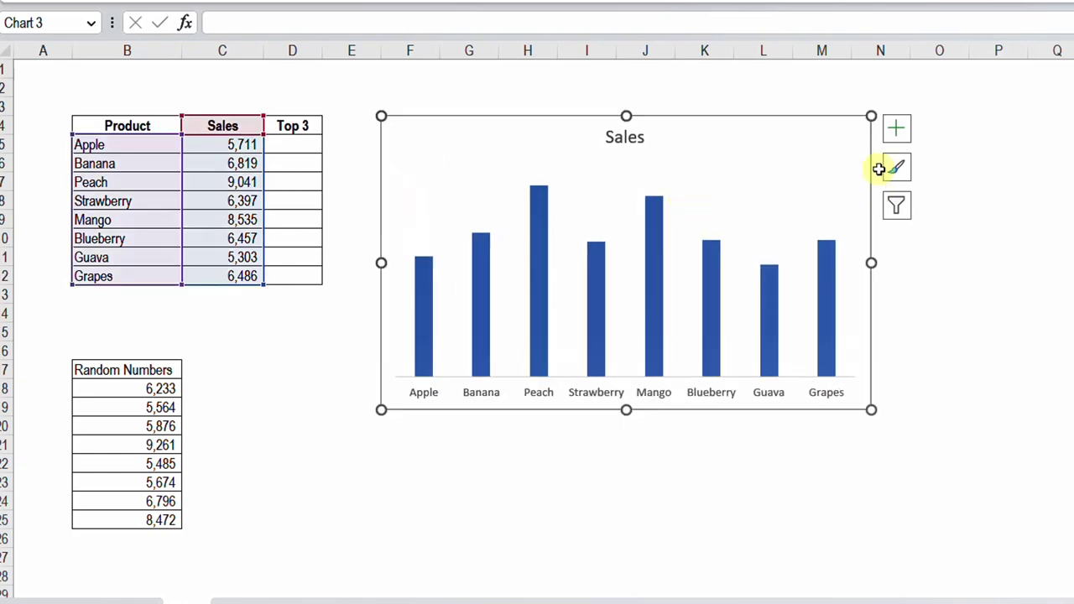
left_click(896, 133)
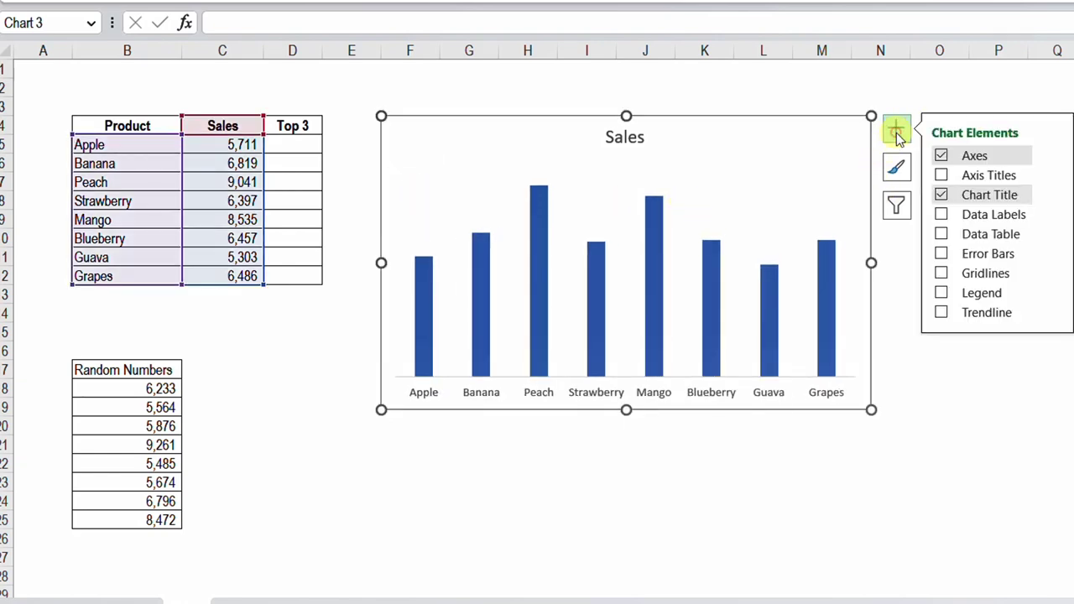
left_click(942, 215)
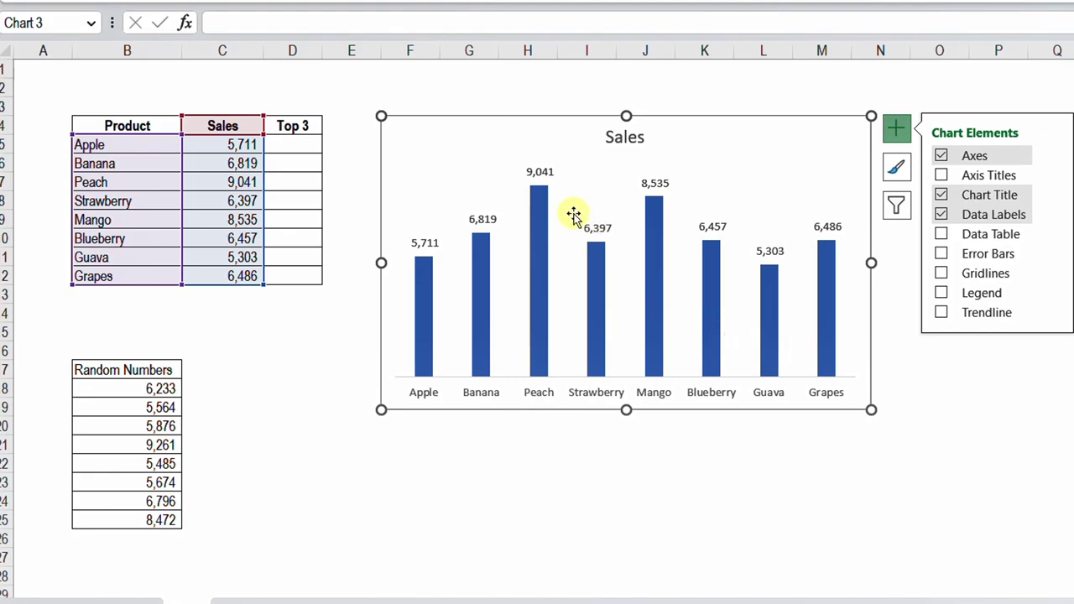
Fill the chart's Sales columns with the darkest gray shade of the white theme color
left_click(539, 235)
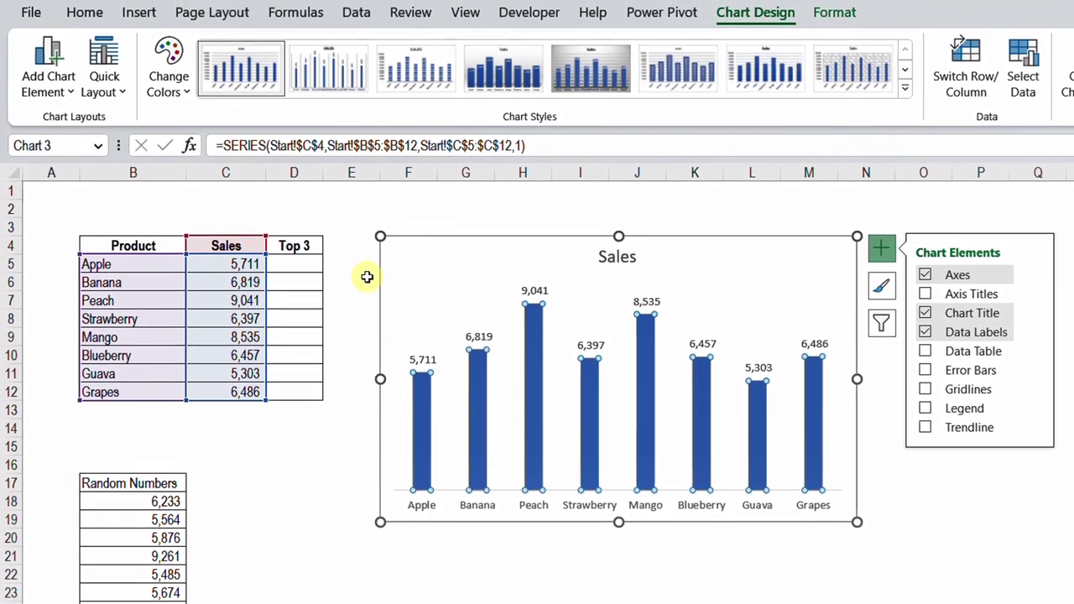
left_click(85, 12)
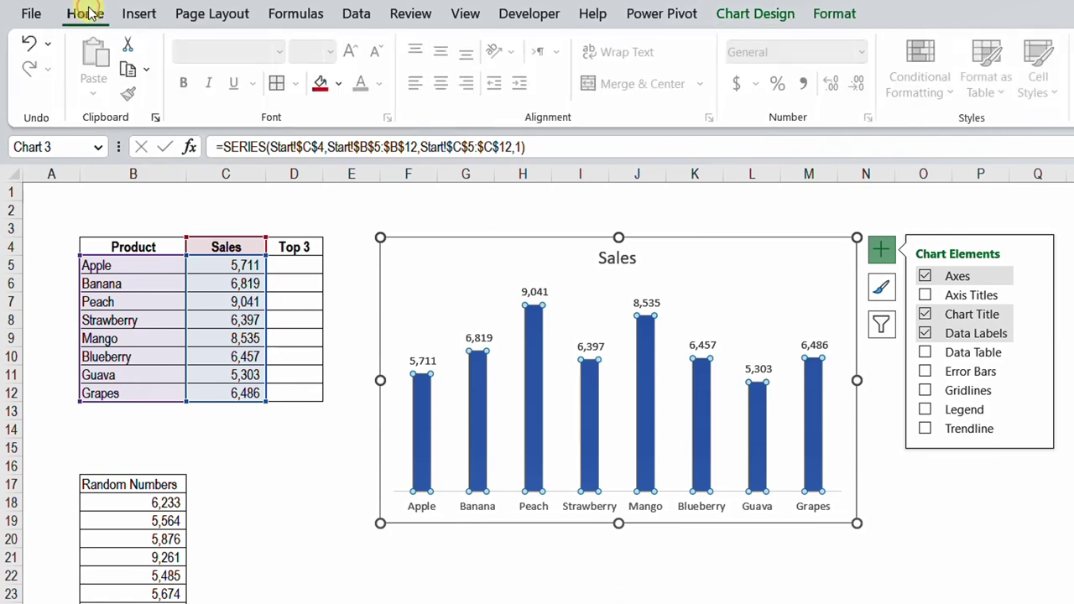
left_click(340, 83)
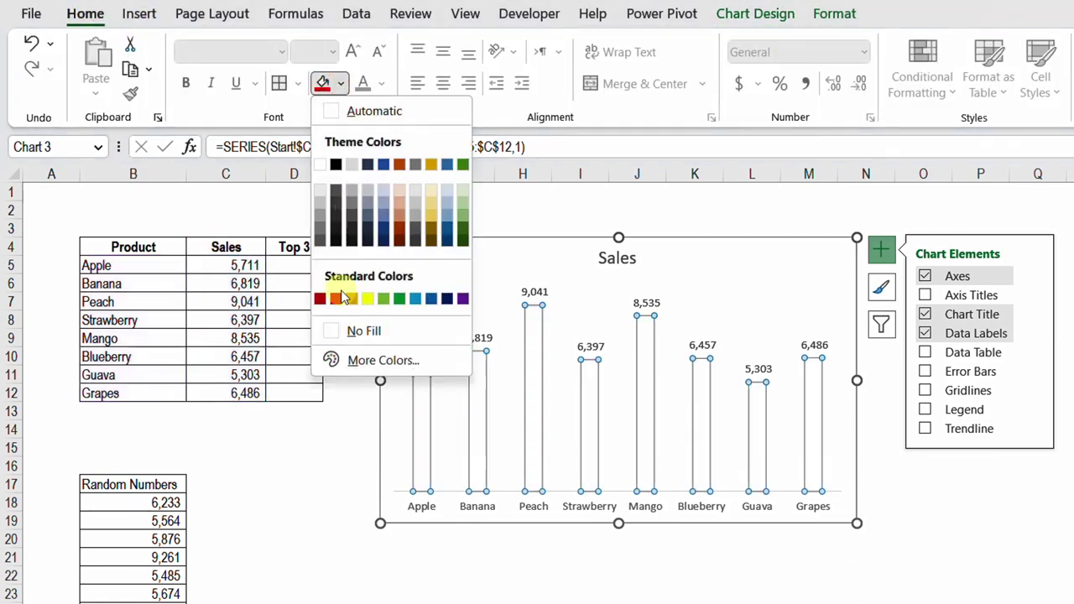
left_click(319, 239)
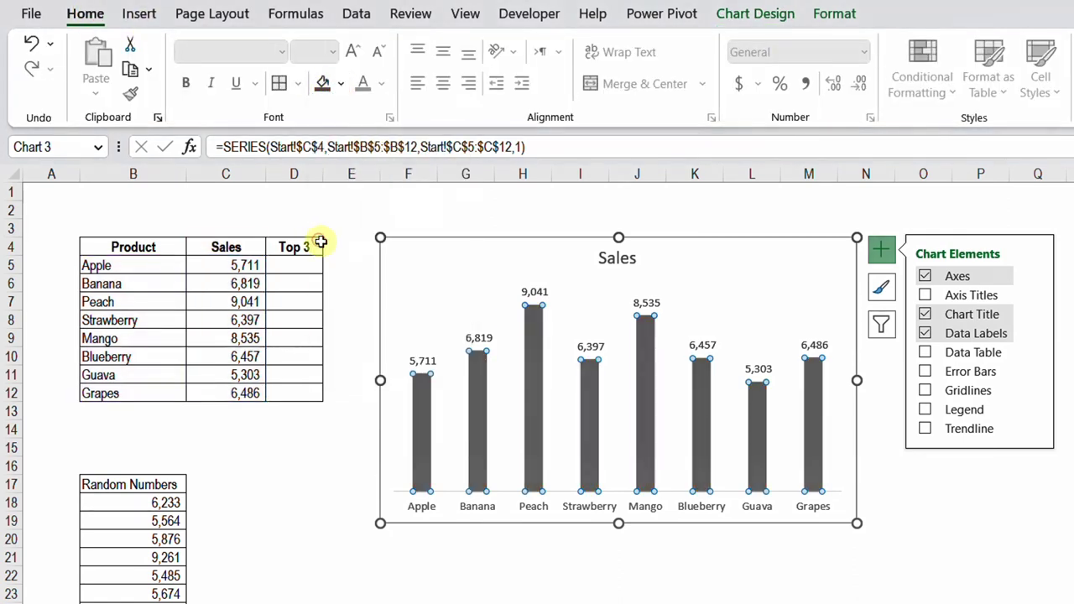
left_click(909, 484)
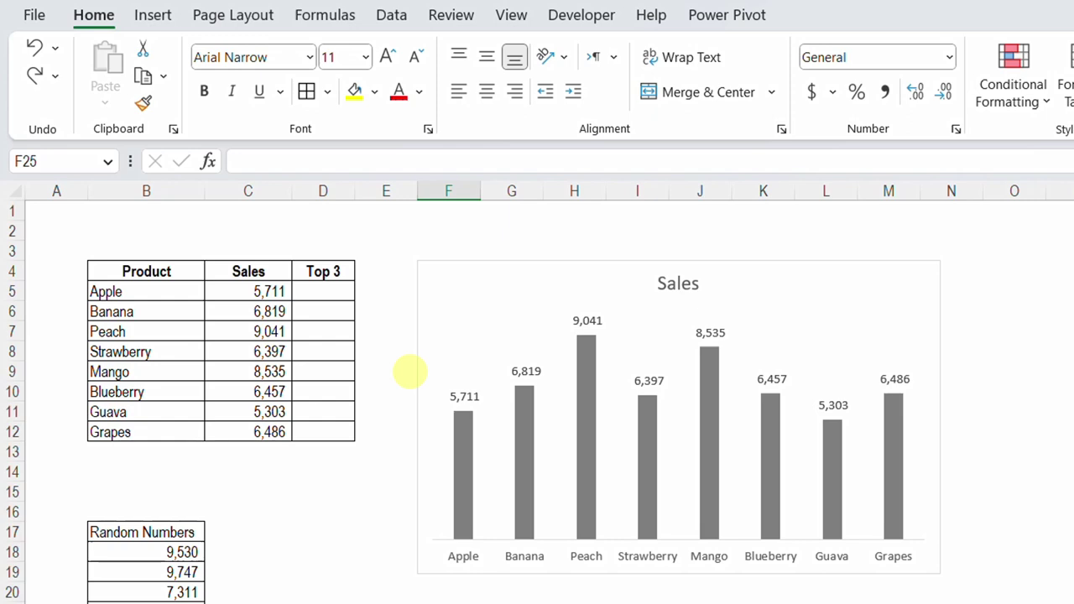
Enter =LARGE($C$5:$C$12,3) in cell D5 of the Top 3 column
left_click(338, 291)
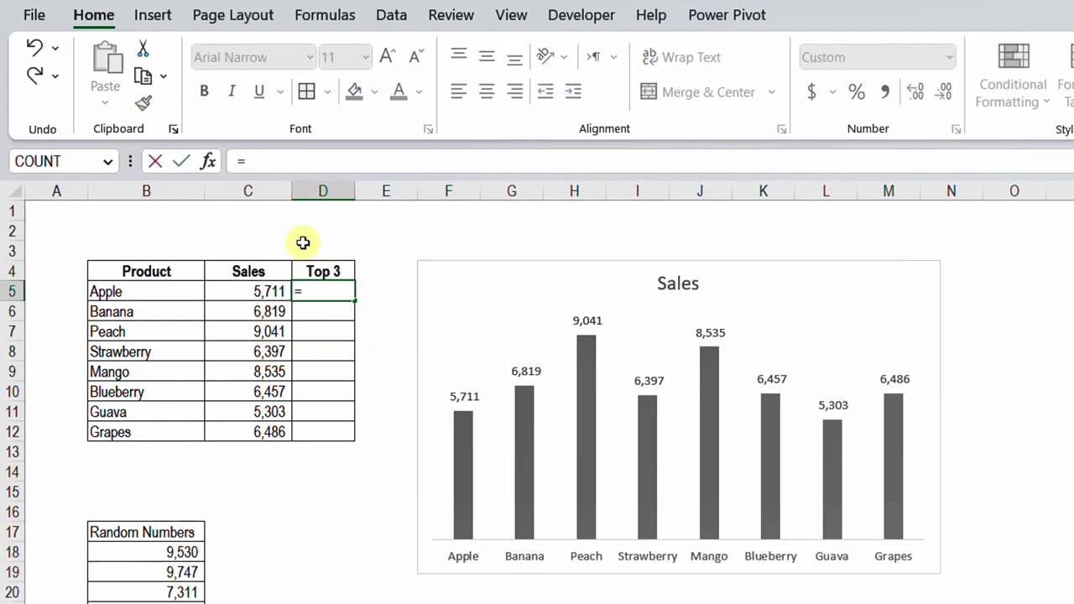
type("lar")
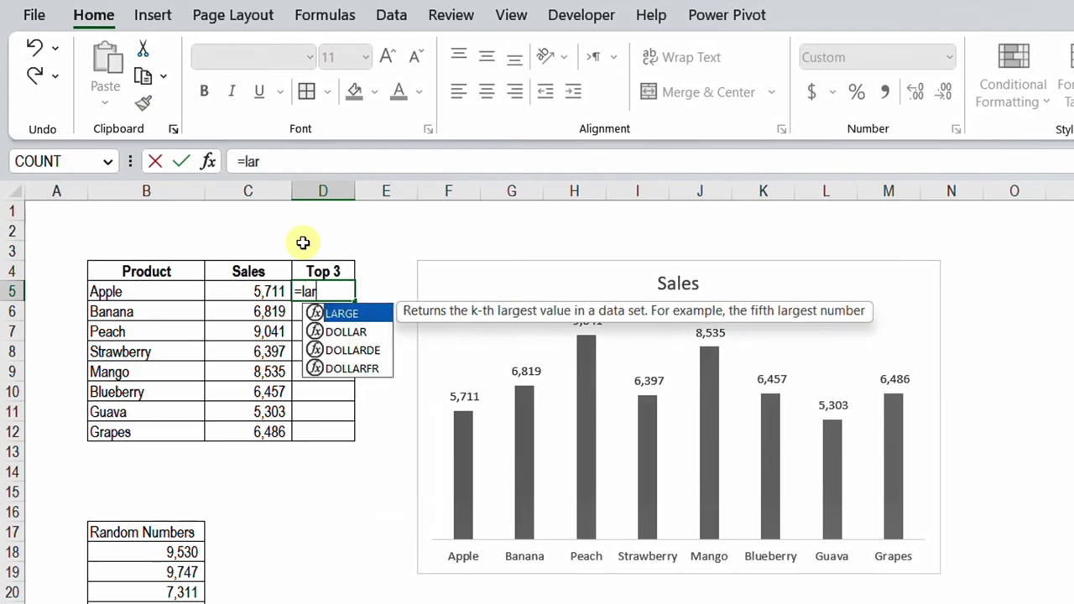
key("Tab")
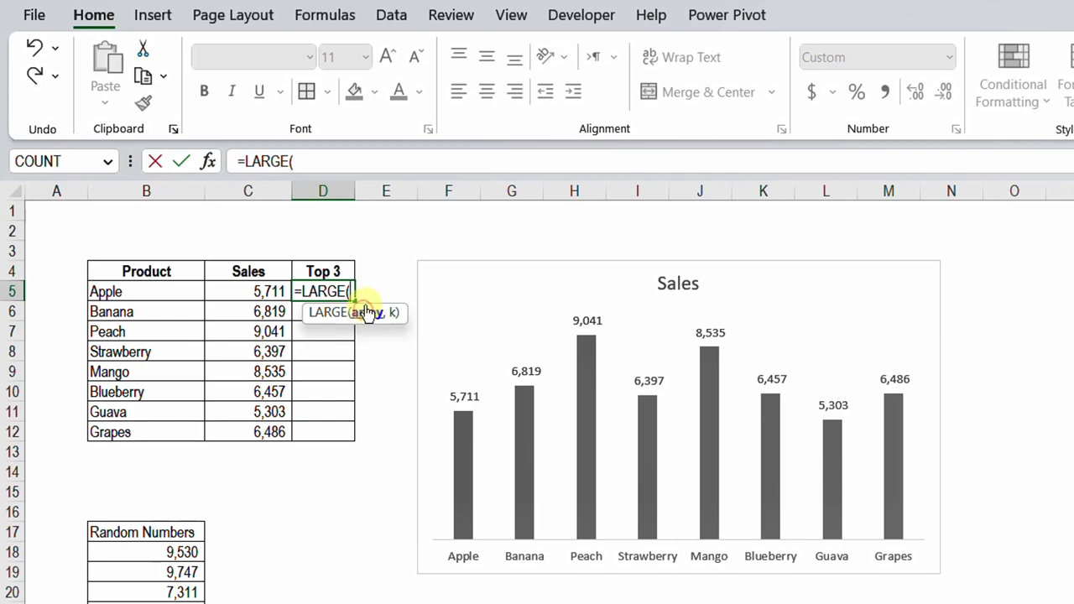
left_click_drag(276, 288, 283, 426)
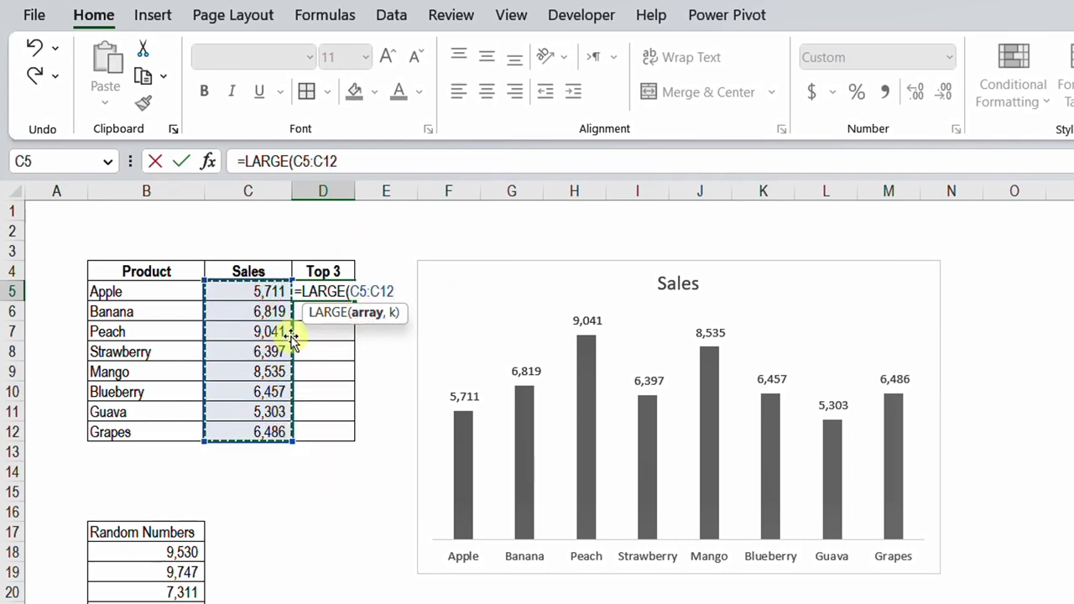
key("F4")
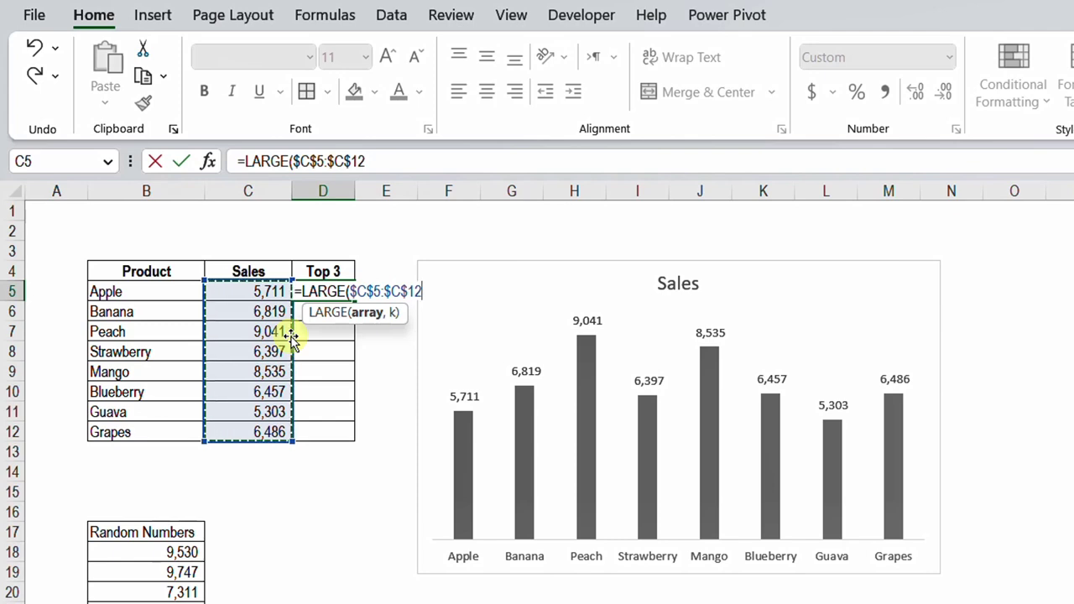
type(",3")
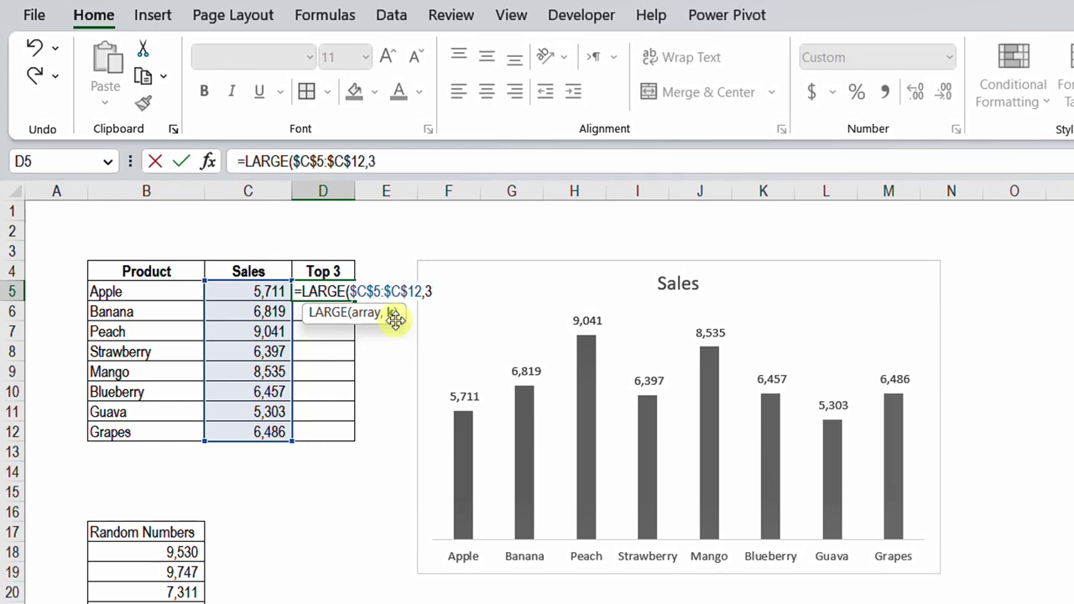
type(")")
key("Return")
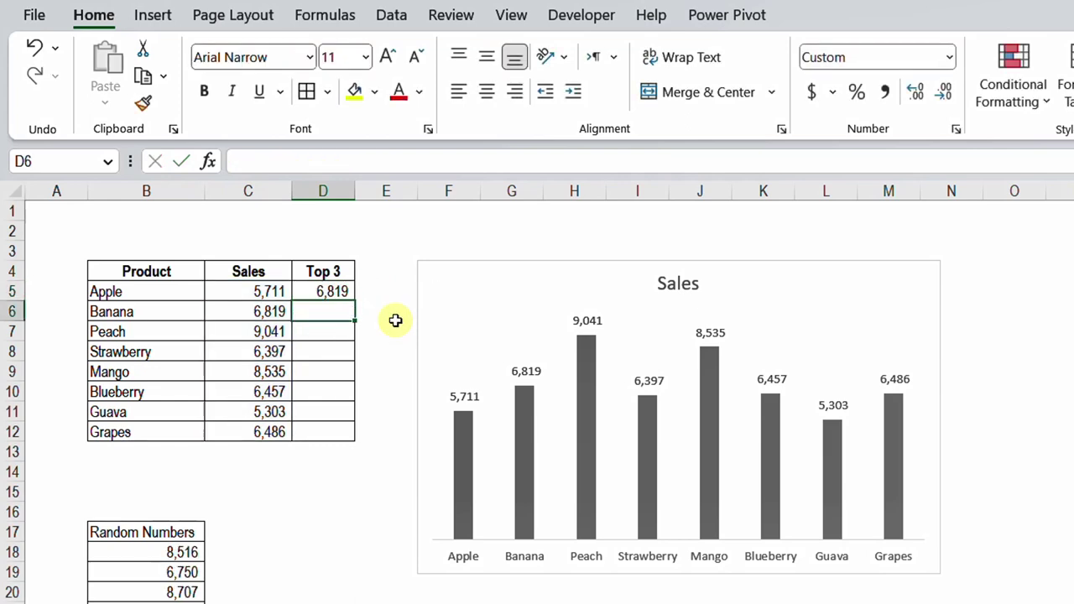
Fill the LARGE formula from D5 down to D12 and compare Banana's sales with its Top 3 value
left_click(331, 293)
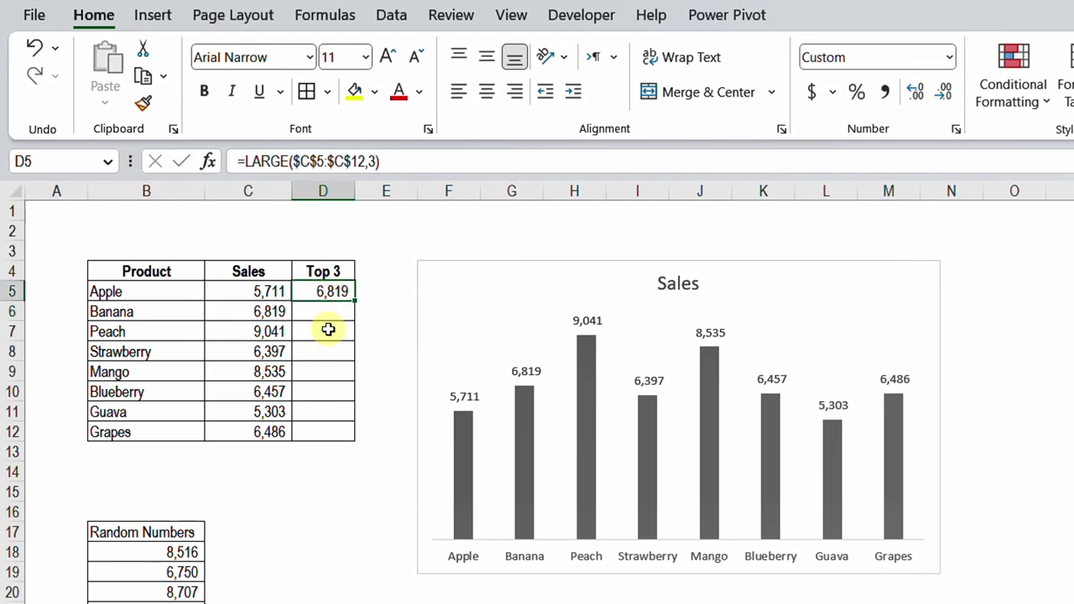
left_click(277, 311)
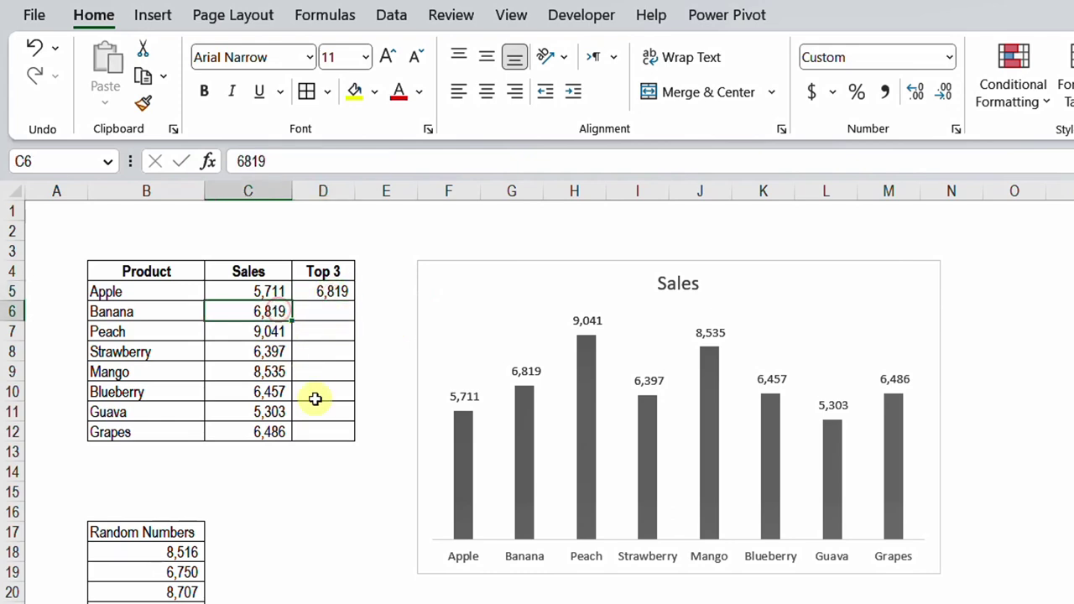
left_click(326, 292)
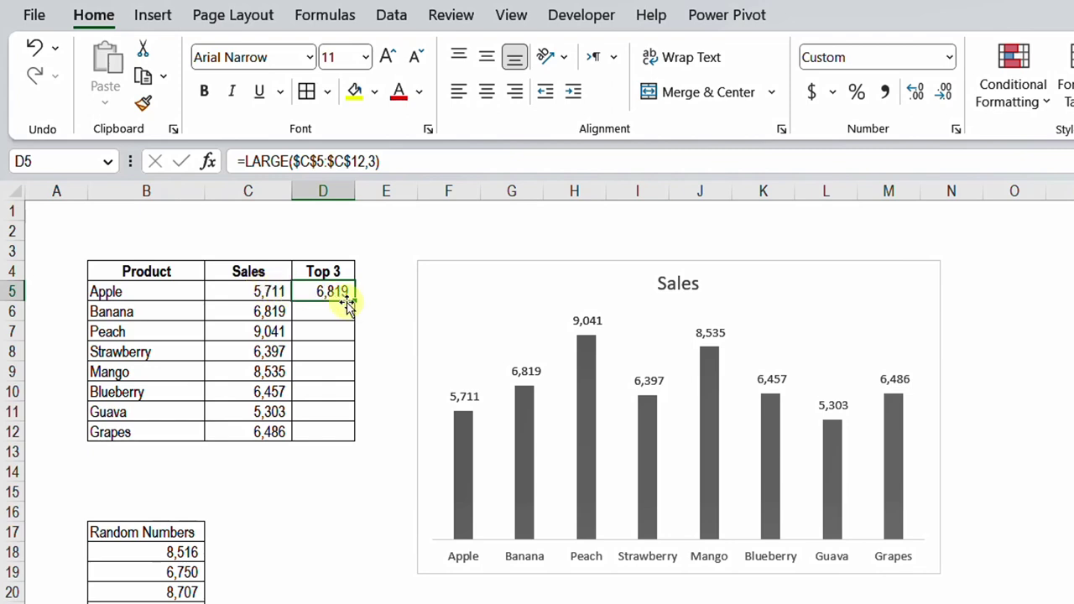
left_click_drag(352, 299, 361, 437)
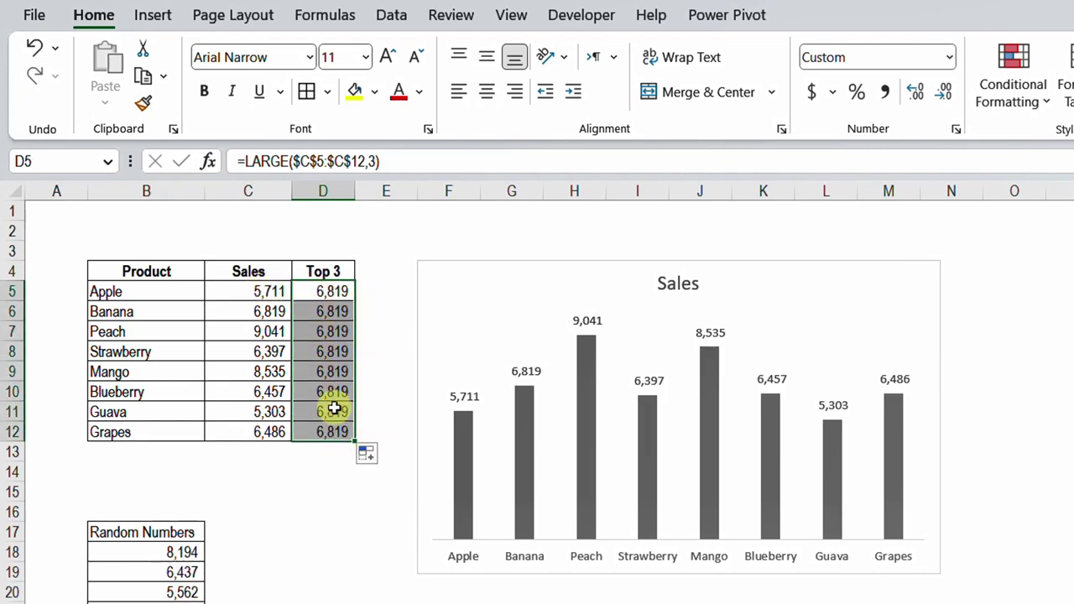
left_click_drag(235, 311, 321, 316)
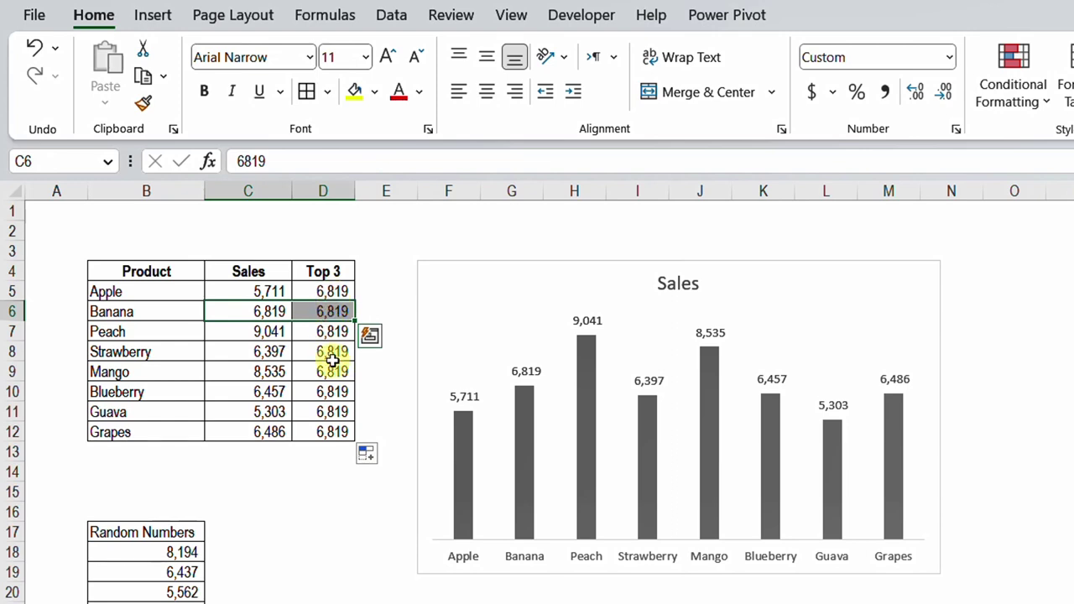
Wrap the LARGE formula in D5 in an IF function whose logical test is LARGE($C$5:$C$12,3)=C5
left_click(327, 290)
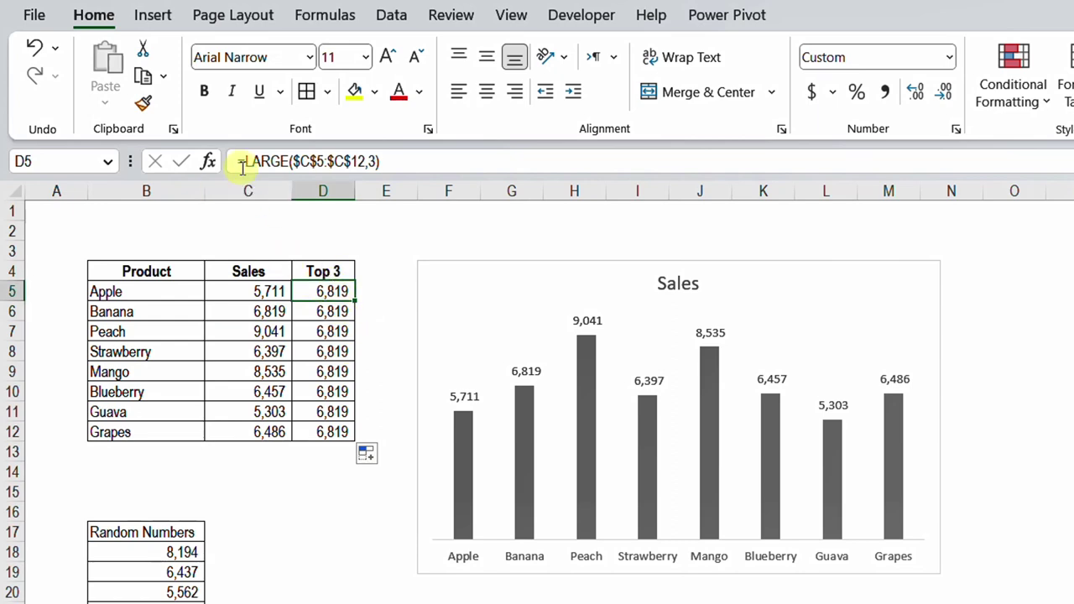
double_click(313, 291)
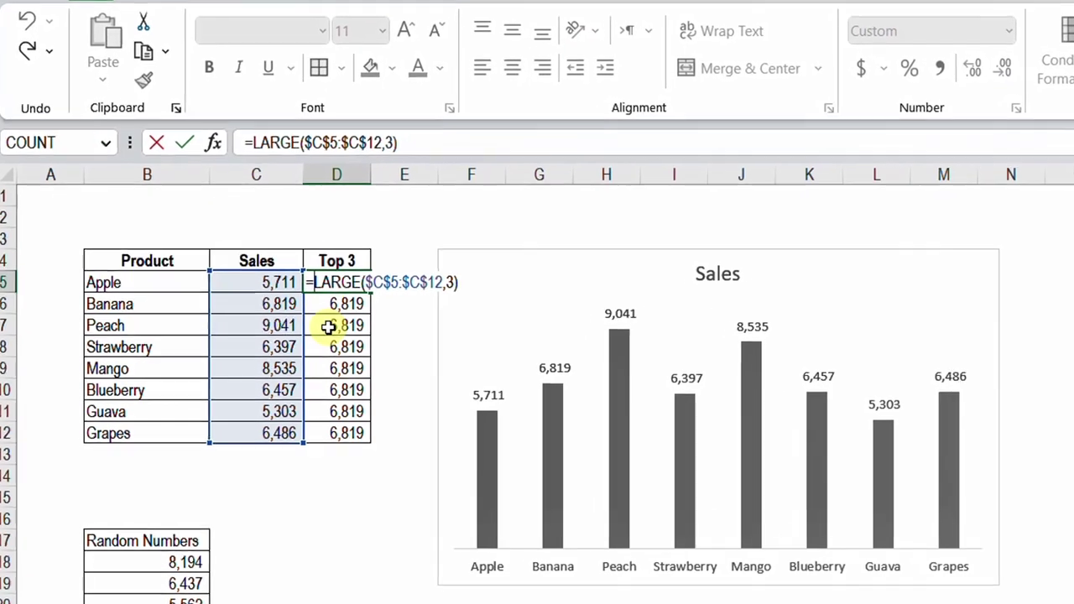
type("i")
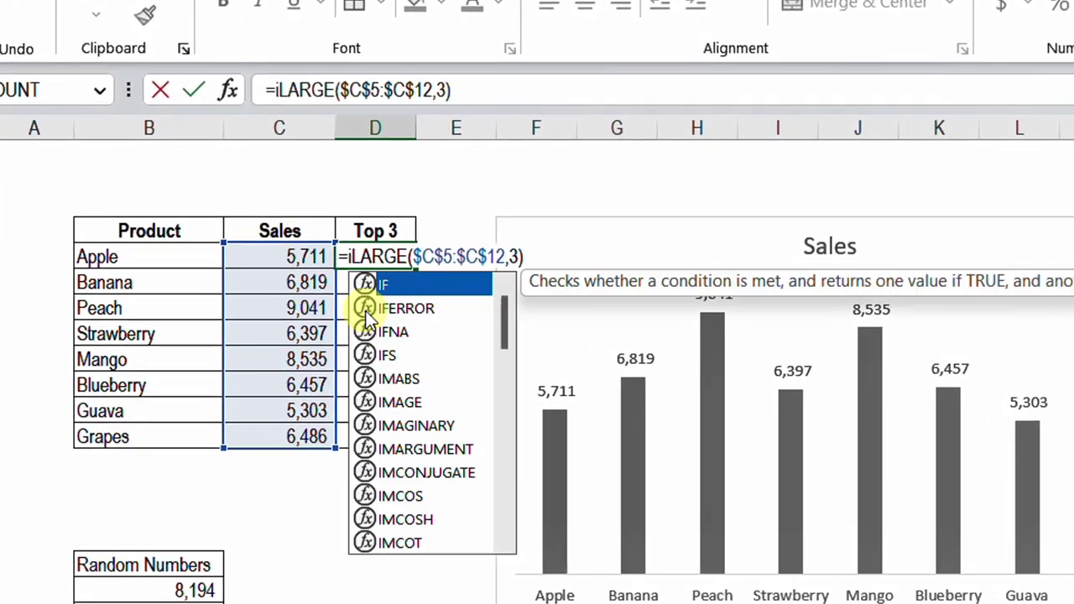
key("Tab")
left_click(436, 266)
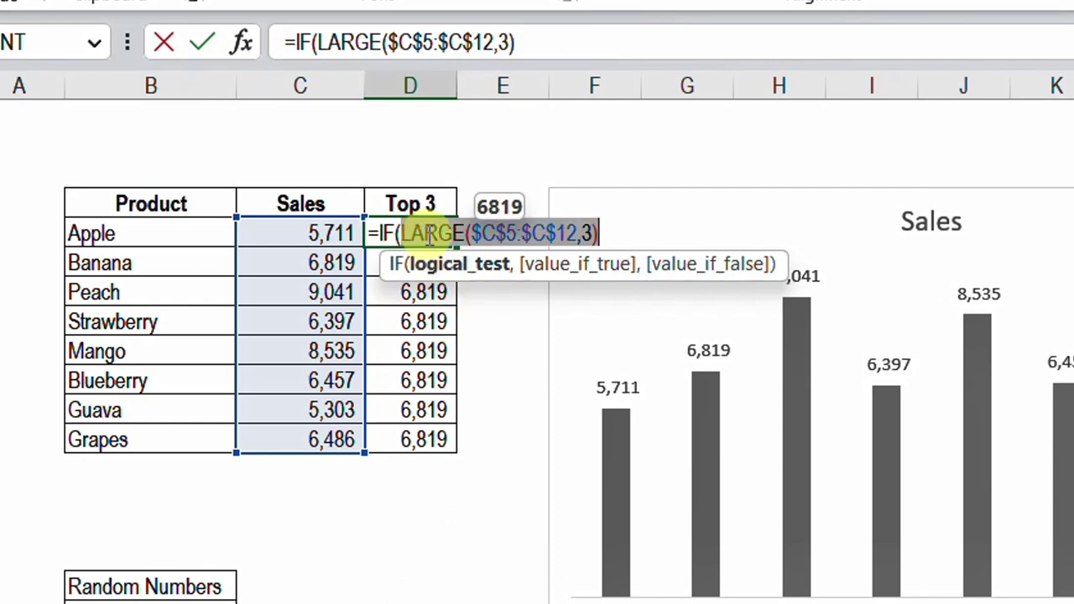
left_click(600, 232)
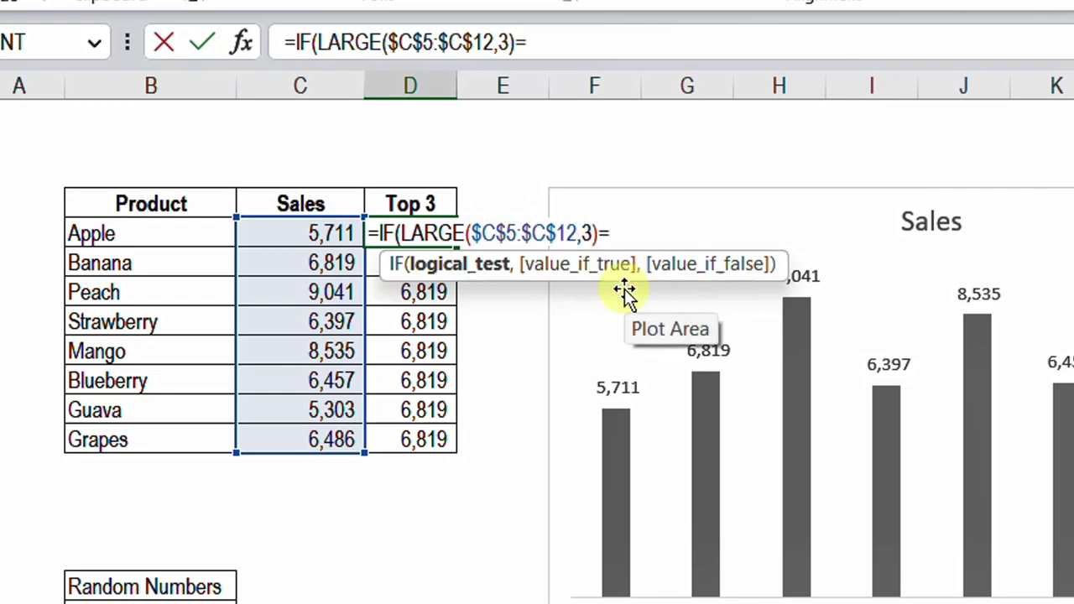
type("=")
left_click(304, 233)
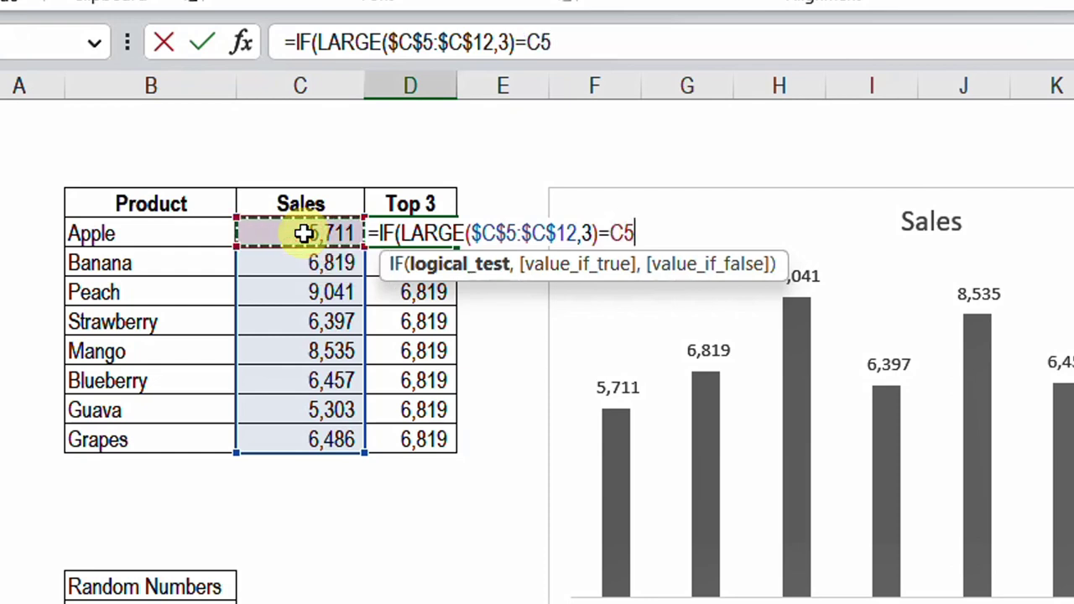
Complete D5's IF formula with C5 as the value if true and "" as the value if false
type(",")
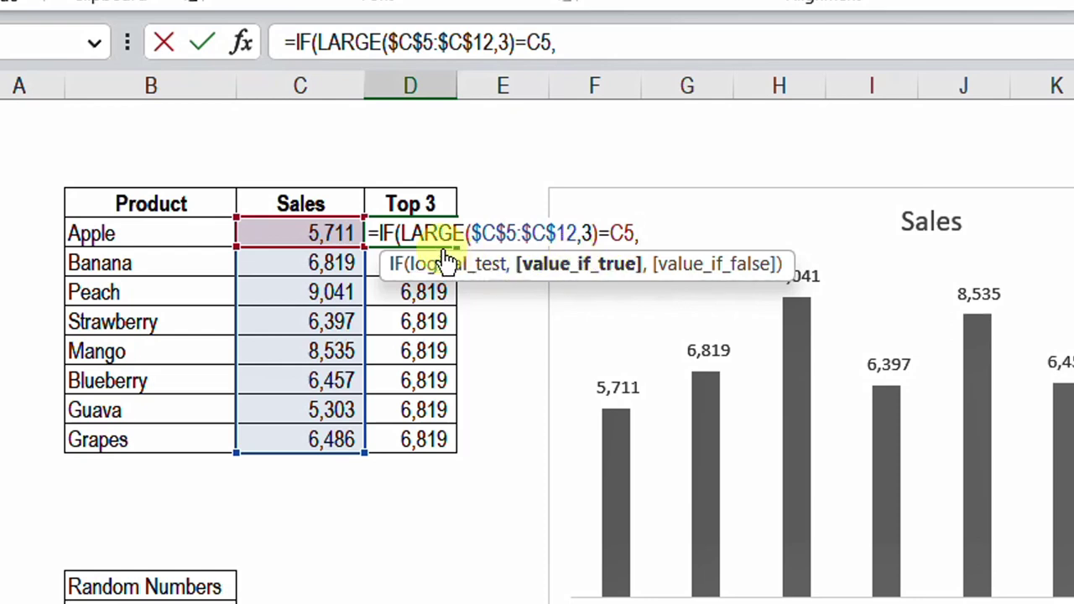
left_click(309, 232)
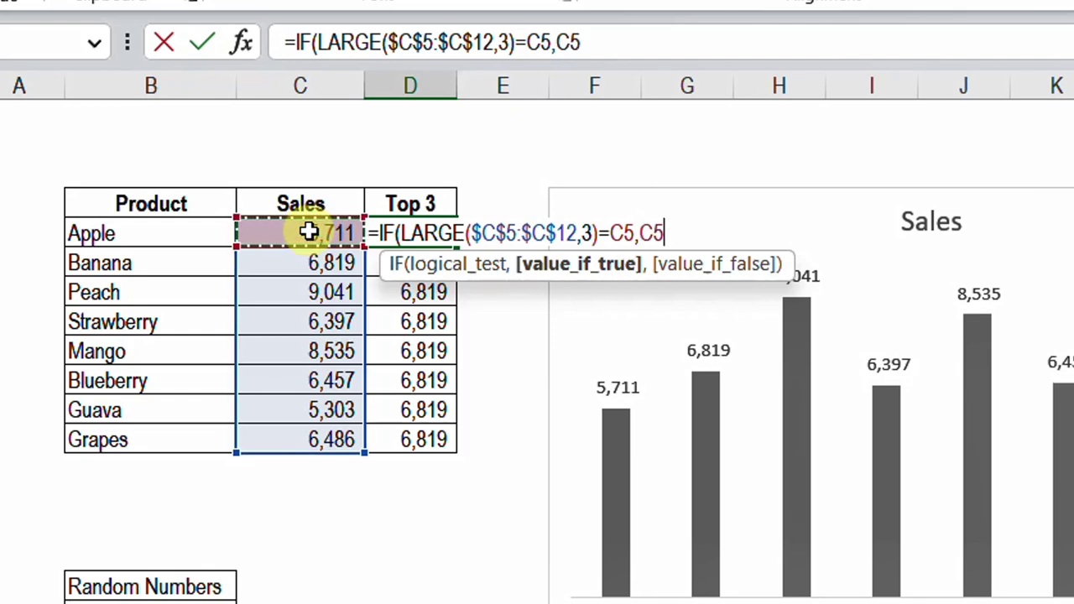
type(",")
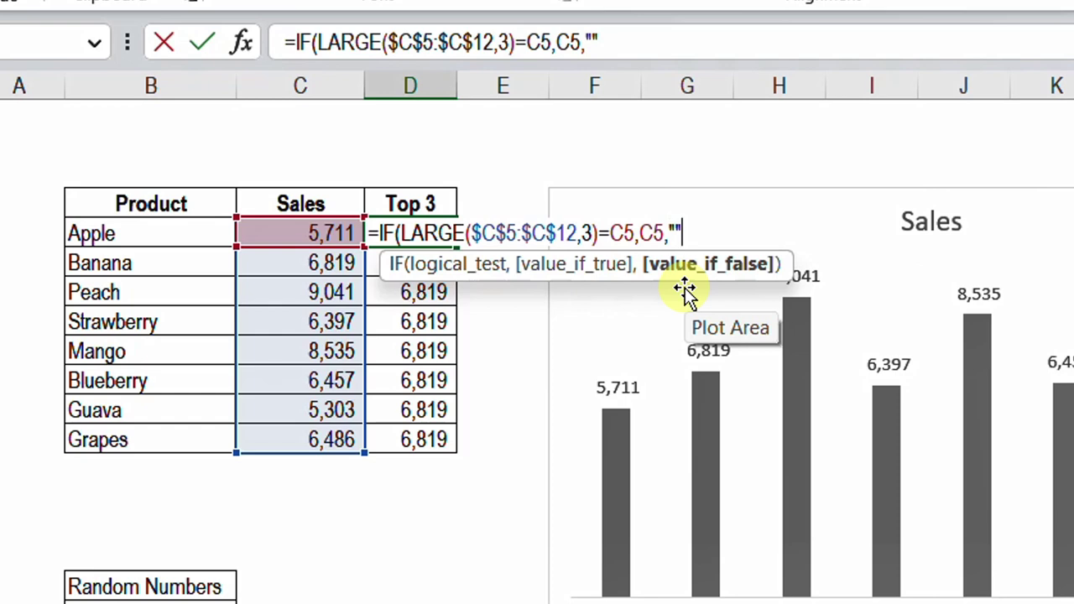
type("\"\")")
key("Return")
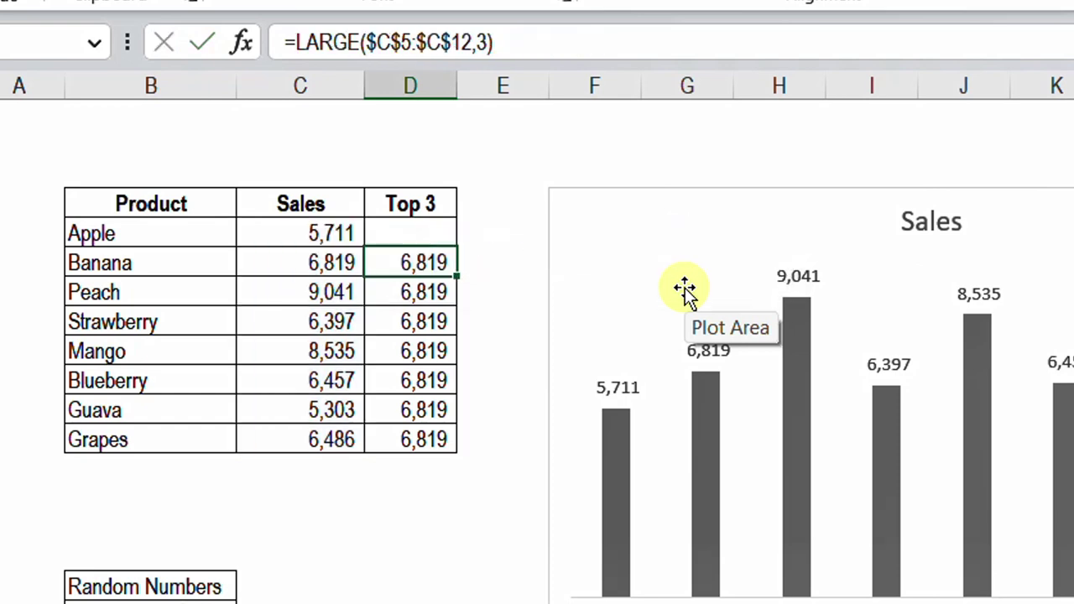
Fill the IF formula from D5 down to D12 and check the formula in Banana's Top 3 cell
left_click(427, 230)
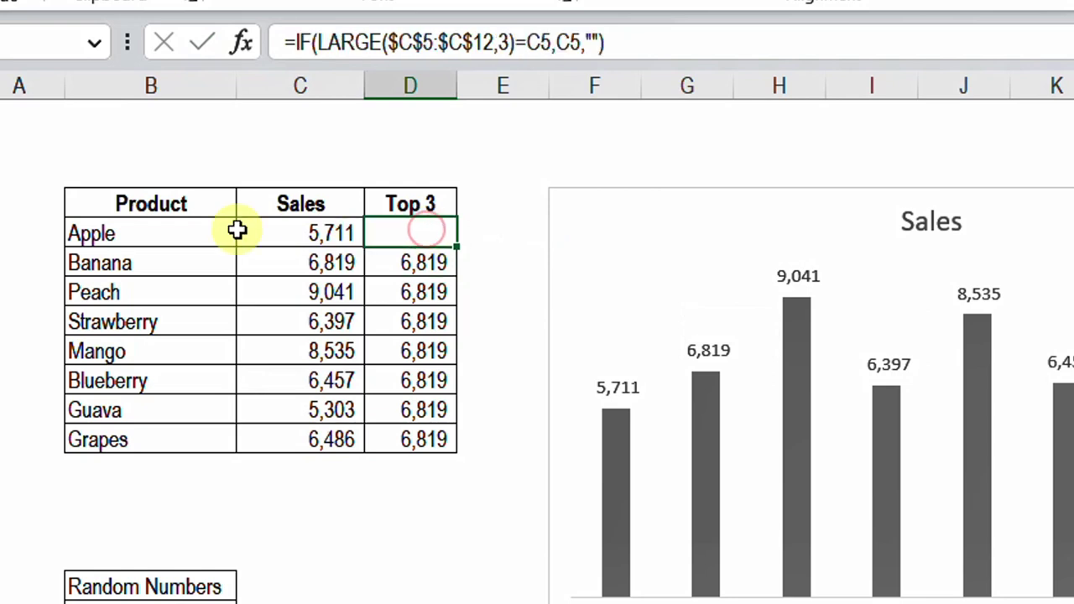
left_click_drag(461, 251, 473, 440)
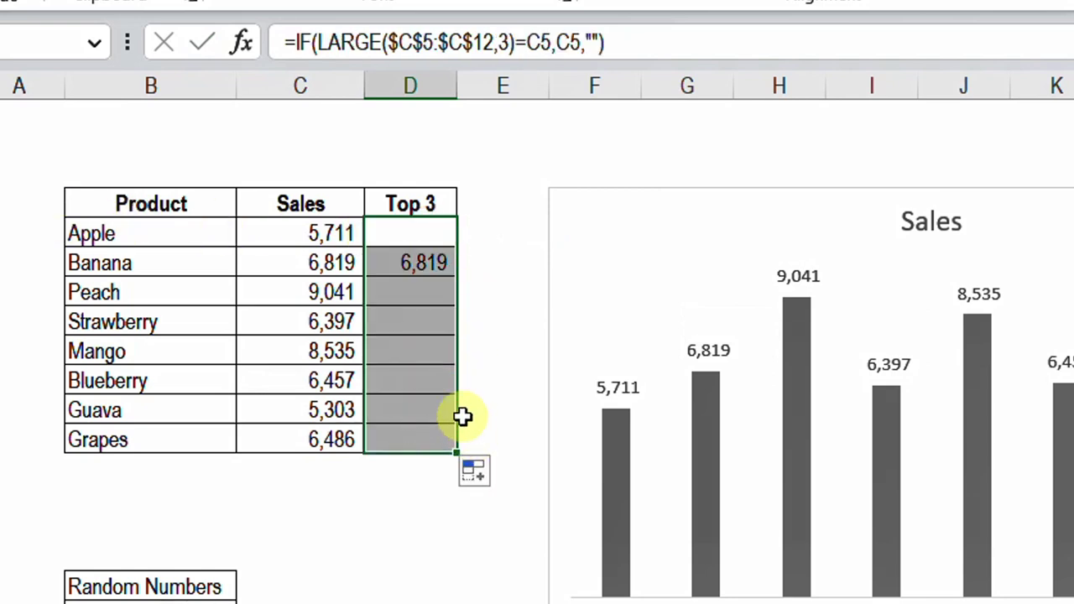
left_click(420, 270)
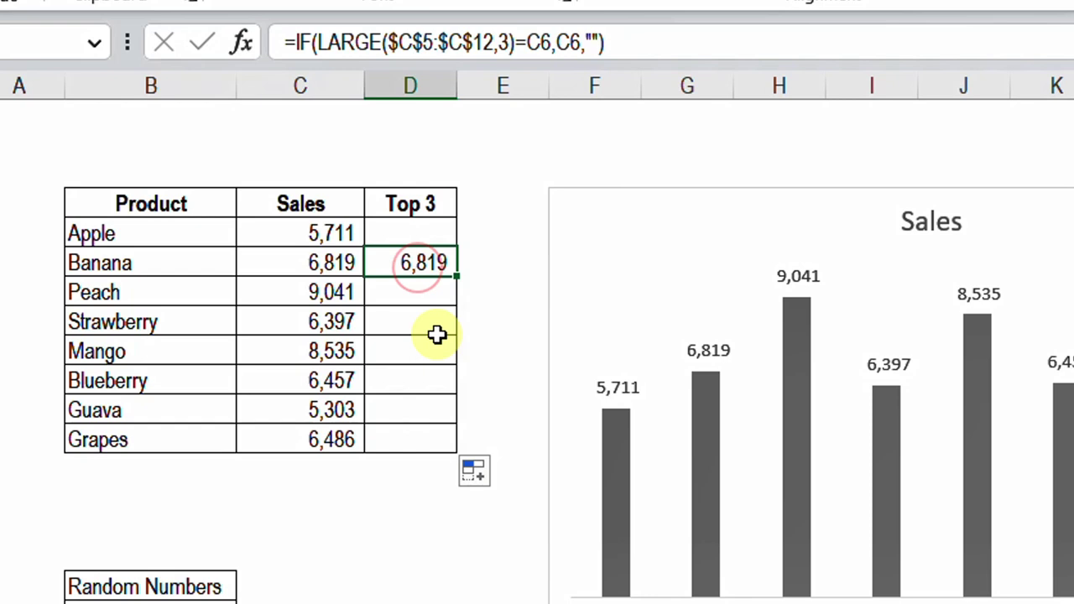
Change the comparison in D5 to less than or equal, making the formula =IF(LARGE($C$5:$C$12,3)<=C5,C5,"")
left_click(445, 230)
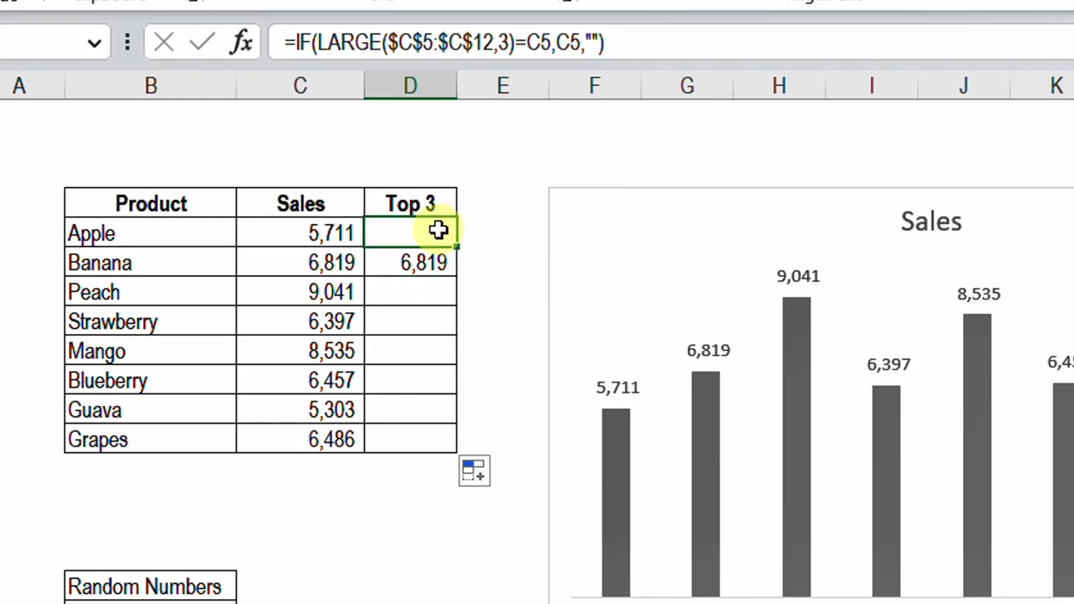
left_click(625, 43)
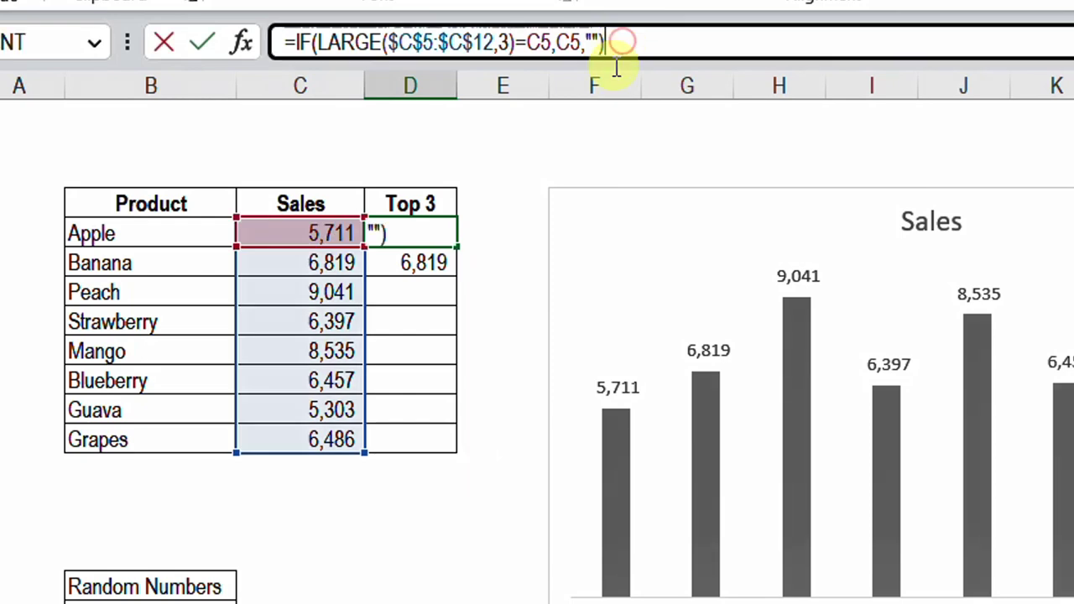
left_click(519, 43)
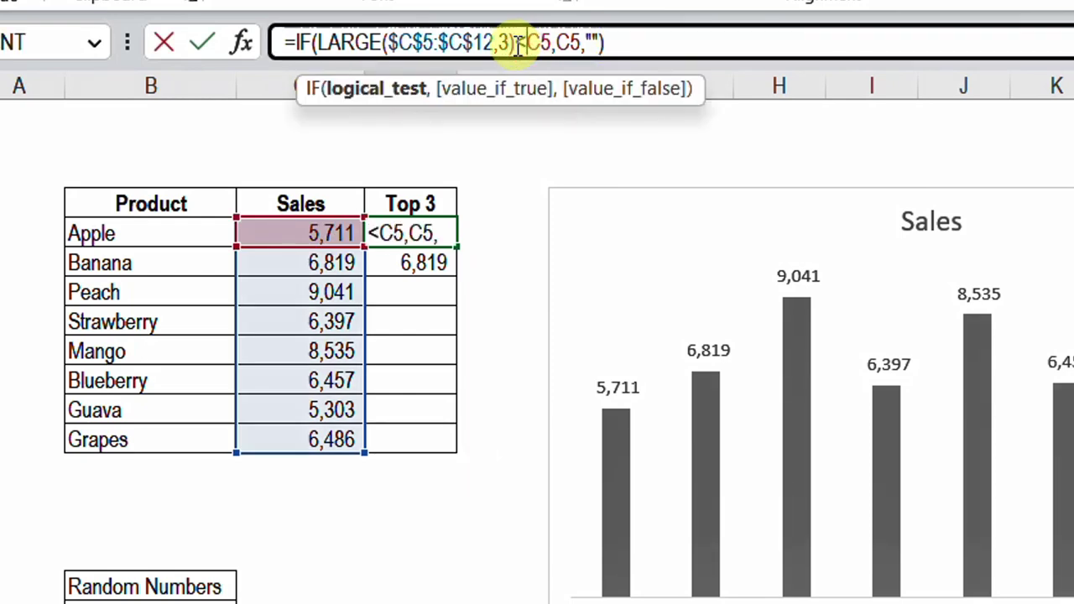
type("=")
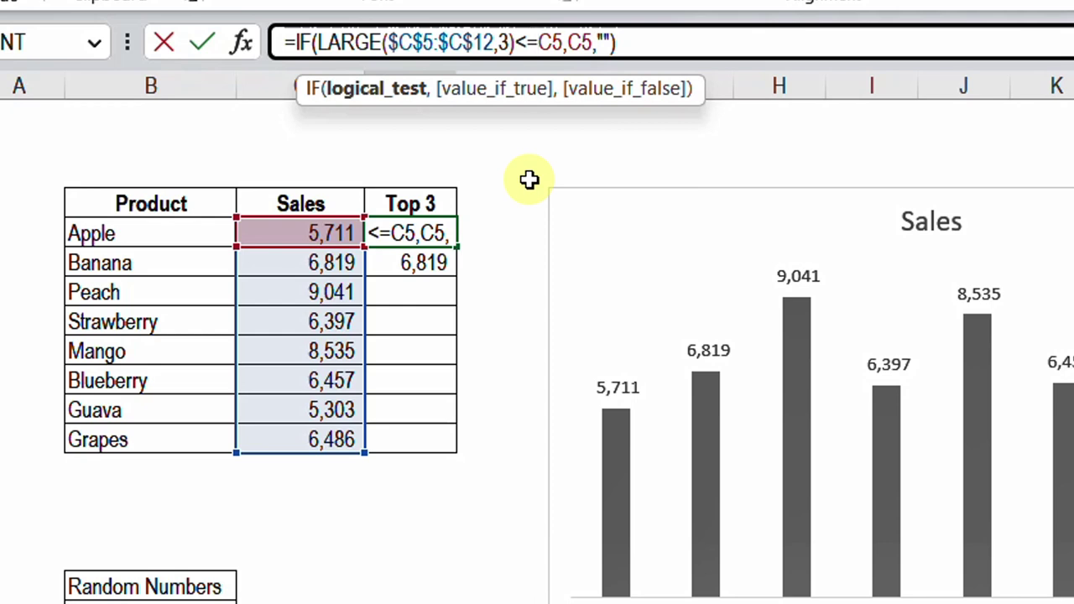
key("Return")
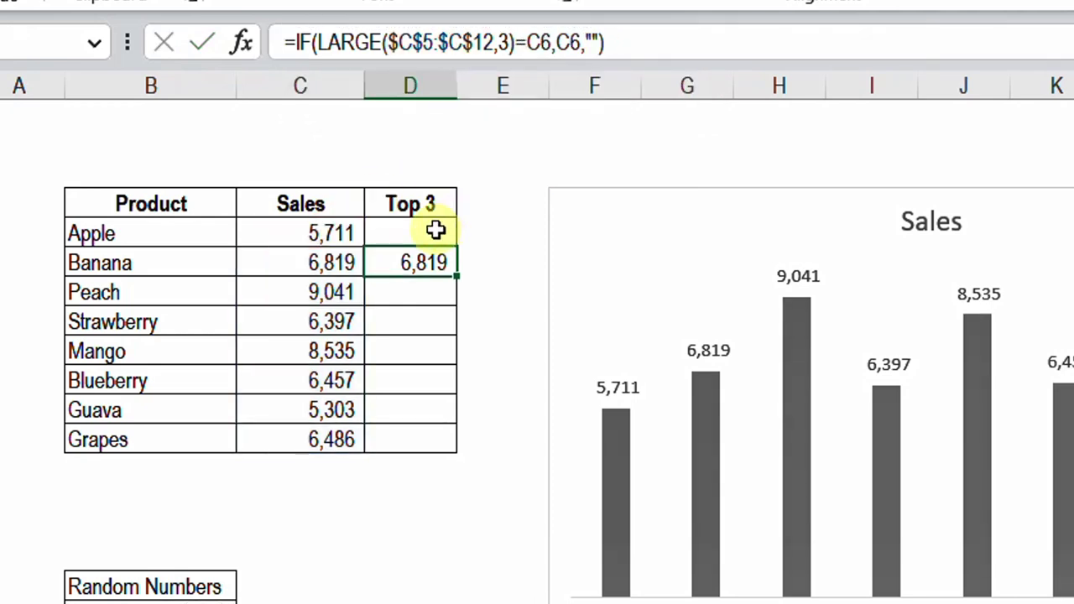
Fill the revised D5 formula down to D12 and check the Top 3 cells of Banana, Peach and Mango
left_click(436, 231)
left_click_drag(456, 246, 468, 440)
left_click(434, 262)
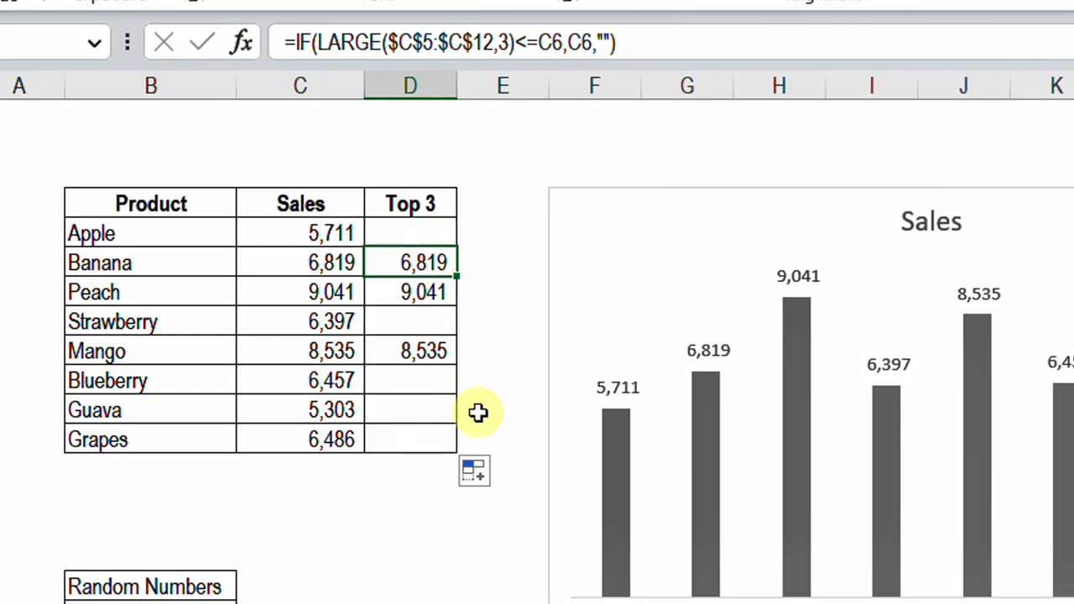
left_click(438, 301)
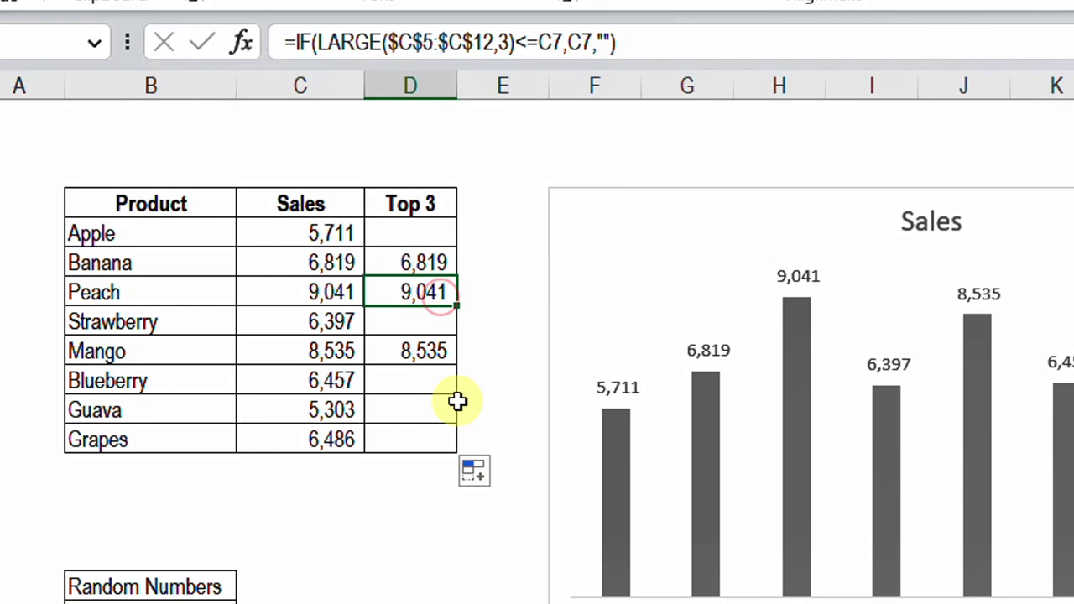
left_click(427, 352)
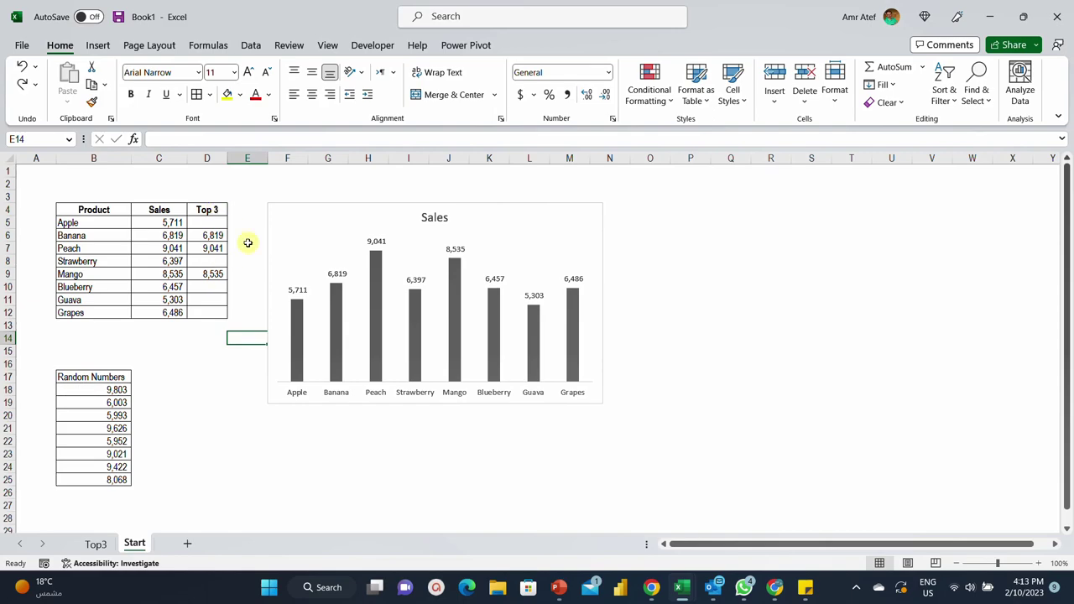
Extend the Sales chart's data range to include the Top 3 column as a second series
left_click(355, 204)
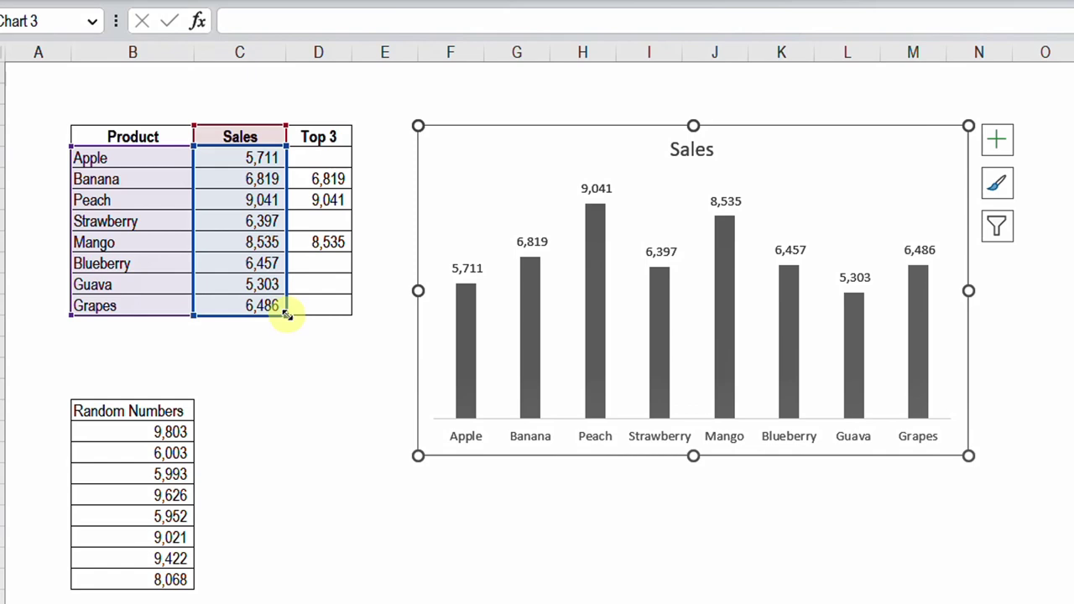
left_click_drag(286, 314, 338, 313)
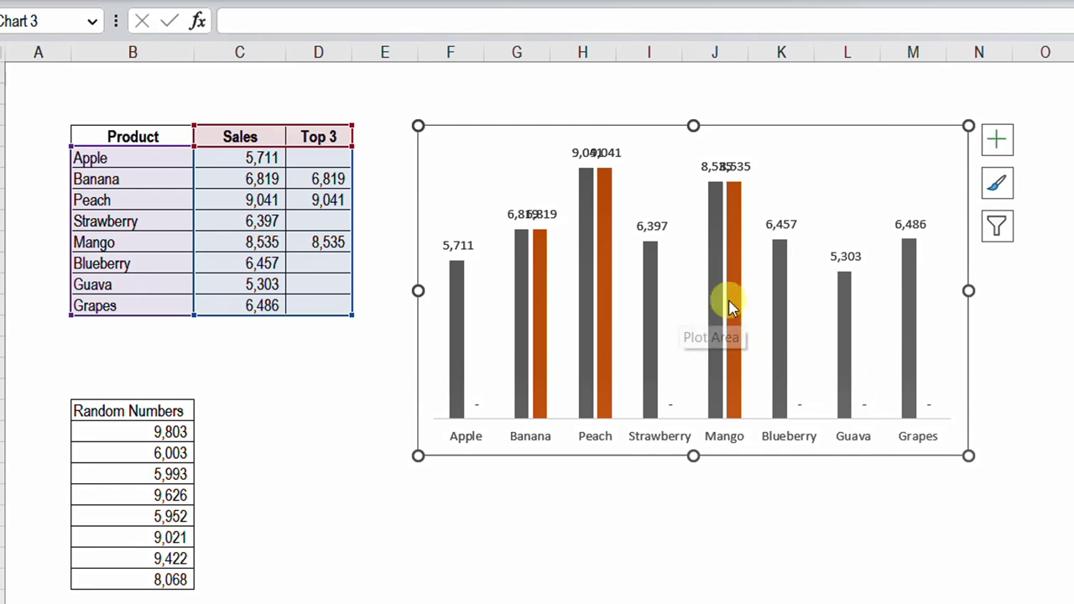
mouse_move(736, 294)
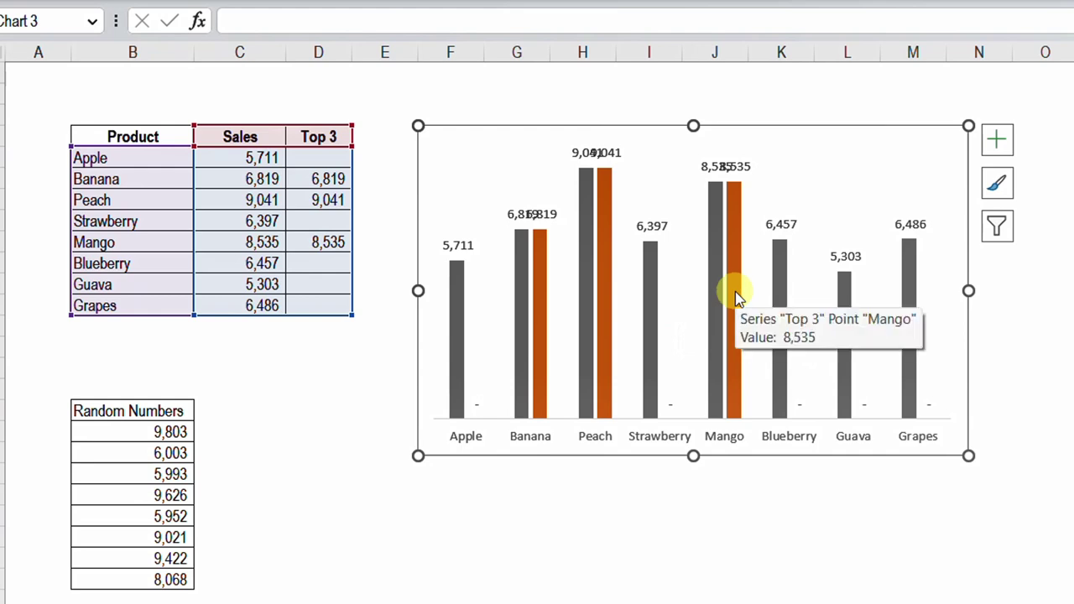
left_click(663, 124)
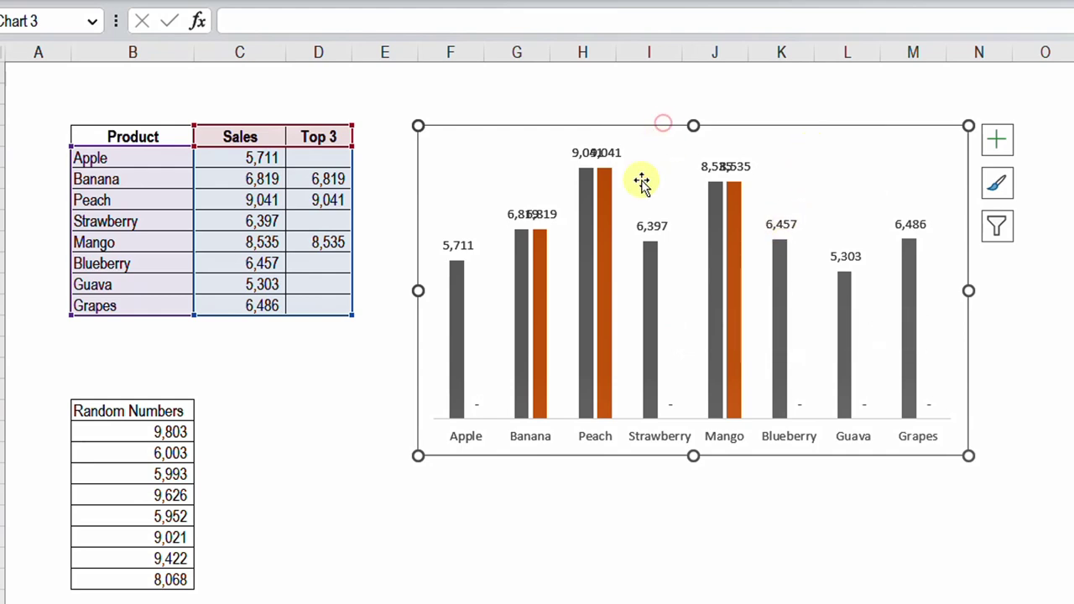
Format the chart's Top 3 series with a series overlap of 100% and a gap width of 93%
left_click(605, 210)
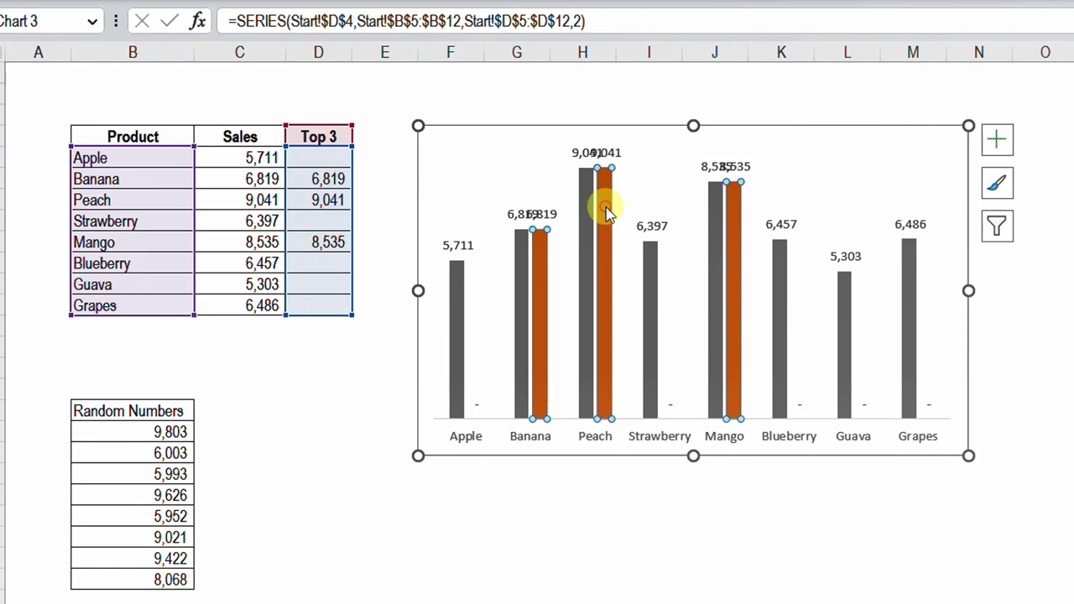
right_click(608, 214)
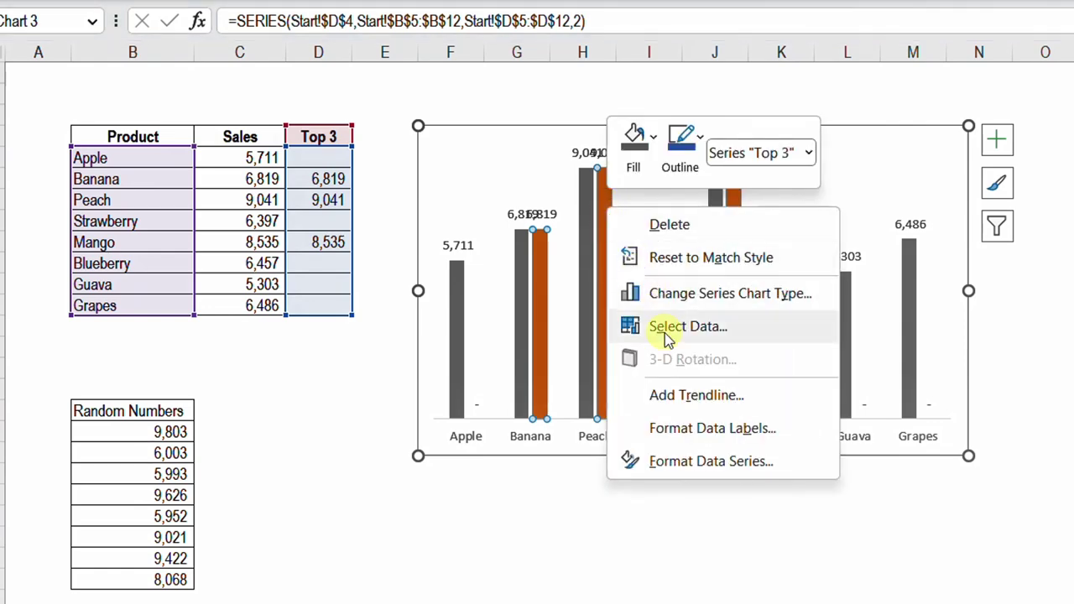
left_click(707, 462)
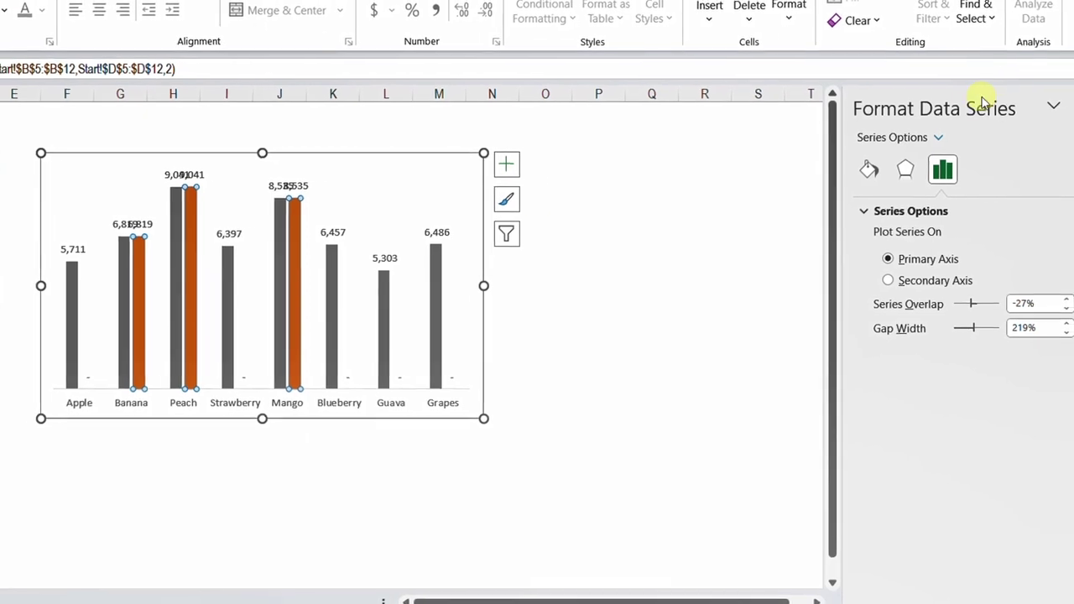
left_click_drag(983, 101, 644, 114)
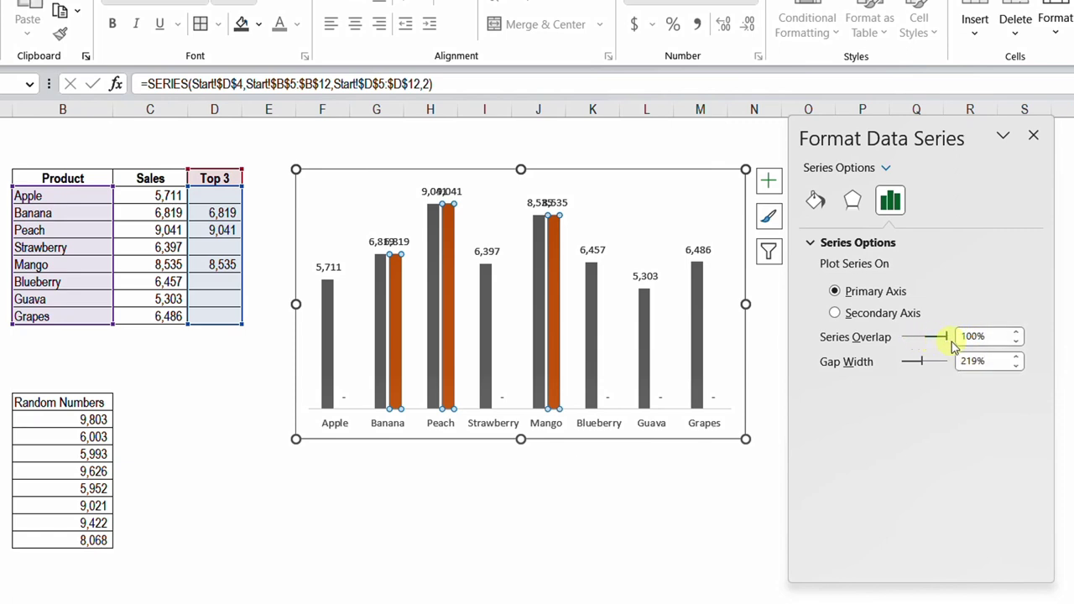
left_click(1017, 333)
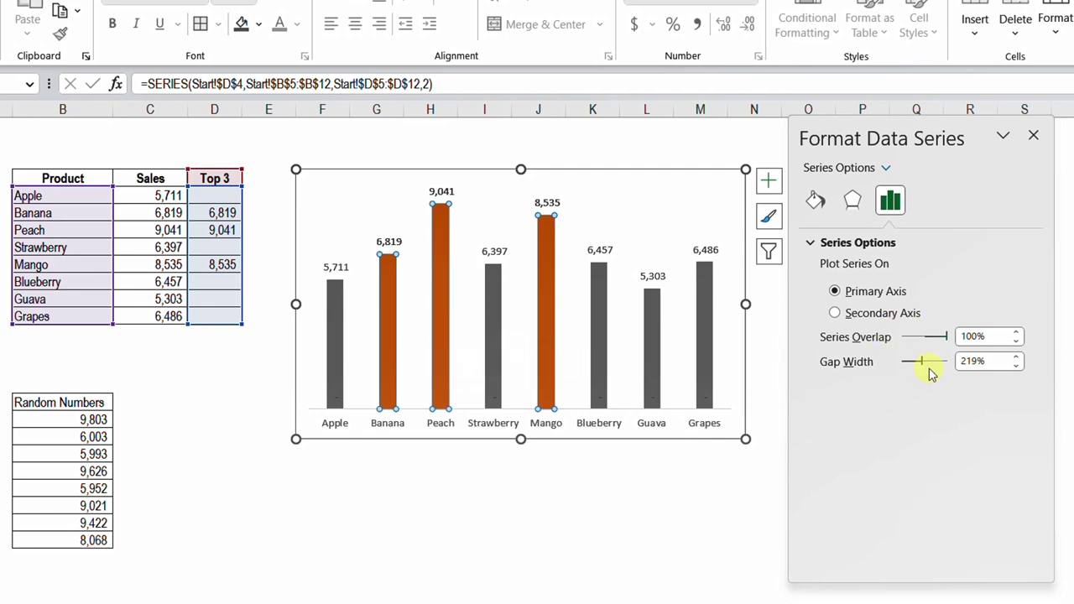
left_click_drag(922, 363, 913, 366)
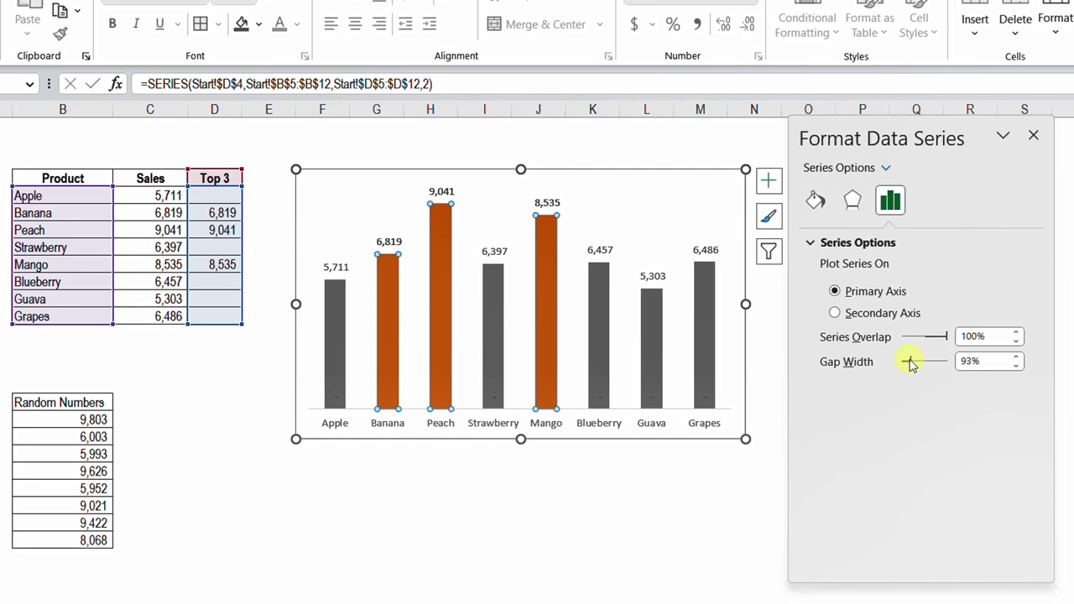
left_click(574, 485)
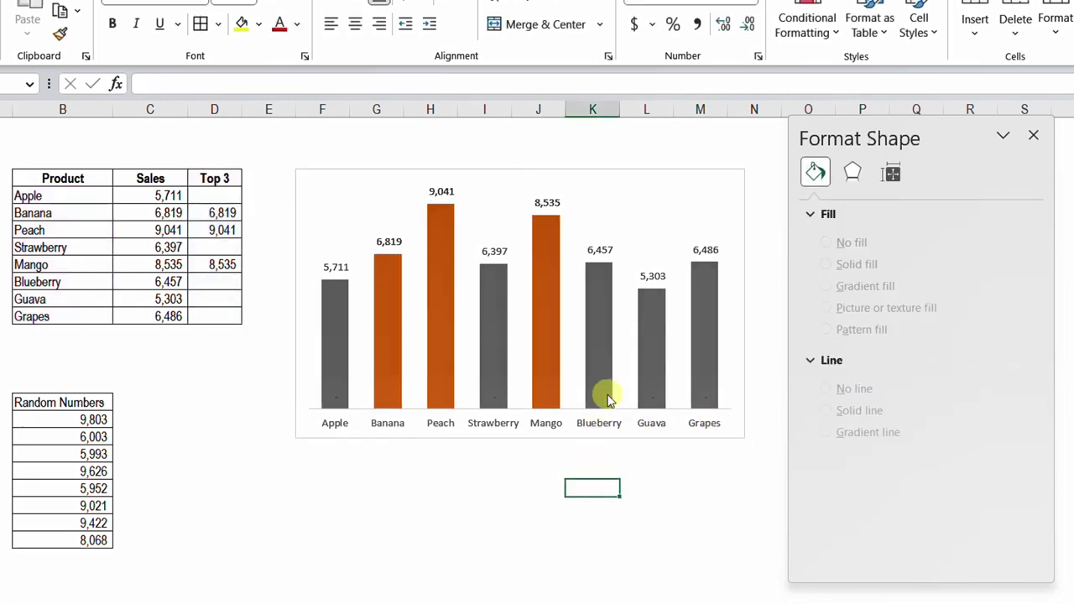
Change the fill color of the chart's Top 3 series columns to red
left_click(440, 249)
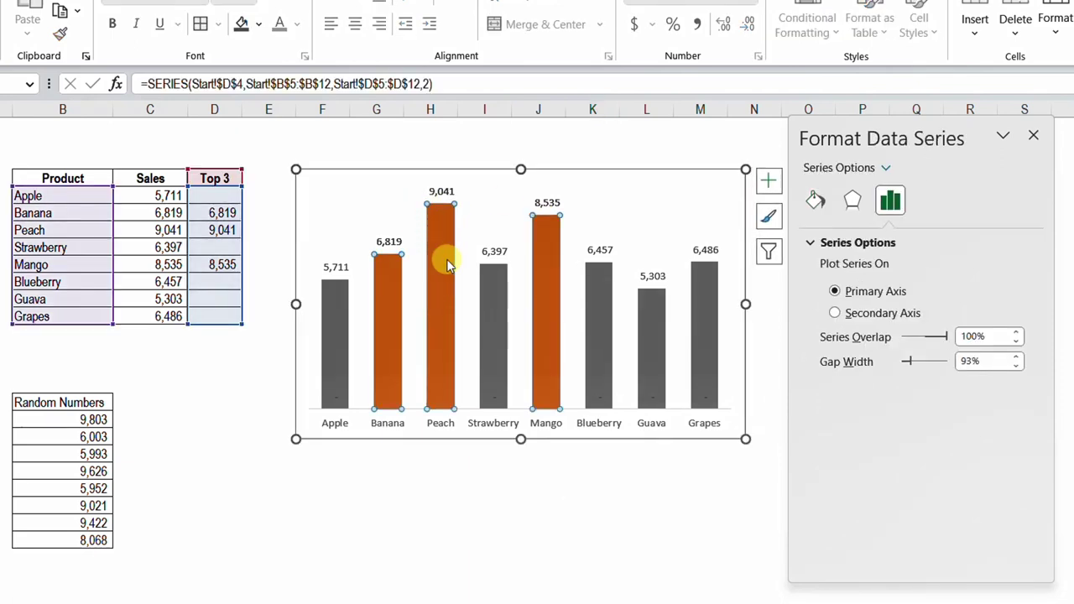
left_click(815, 201)
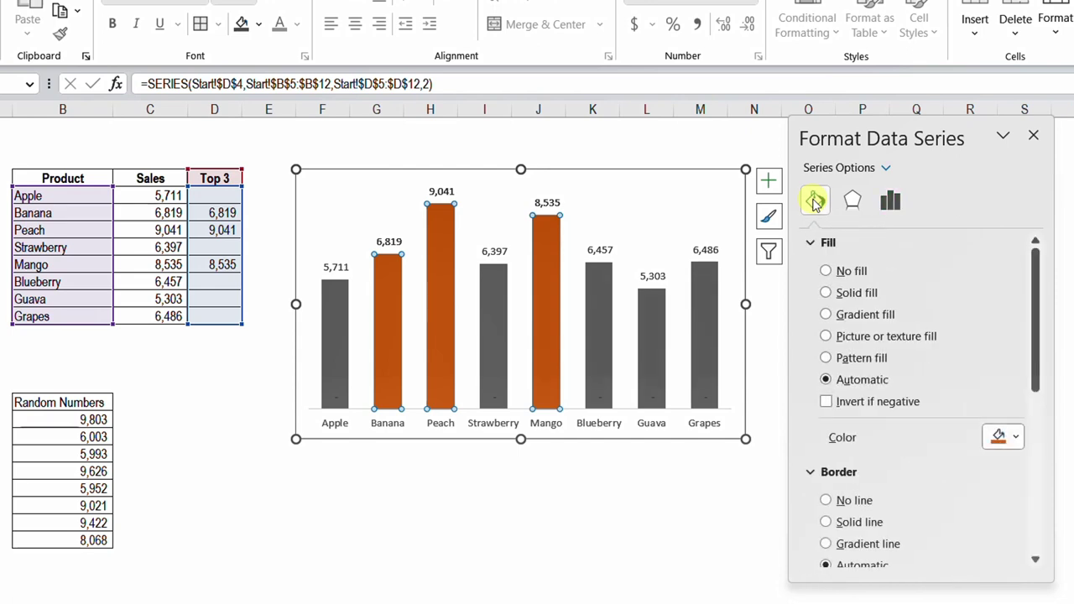
left_click(1015, 437)
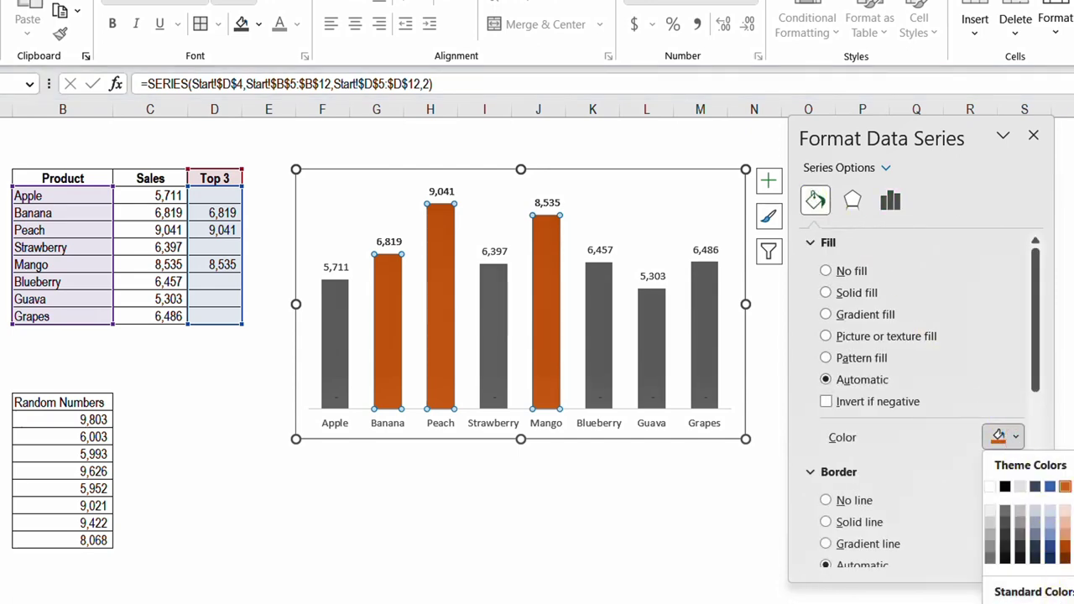
left_click(1005, 600)
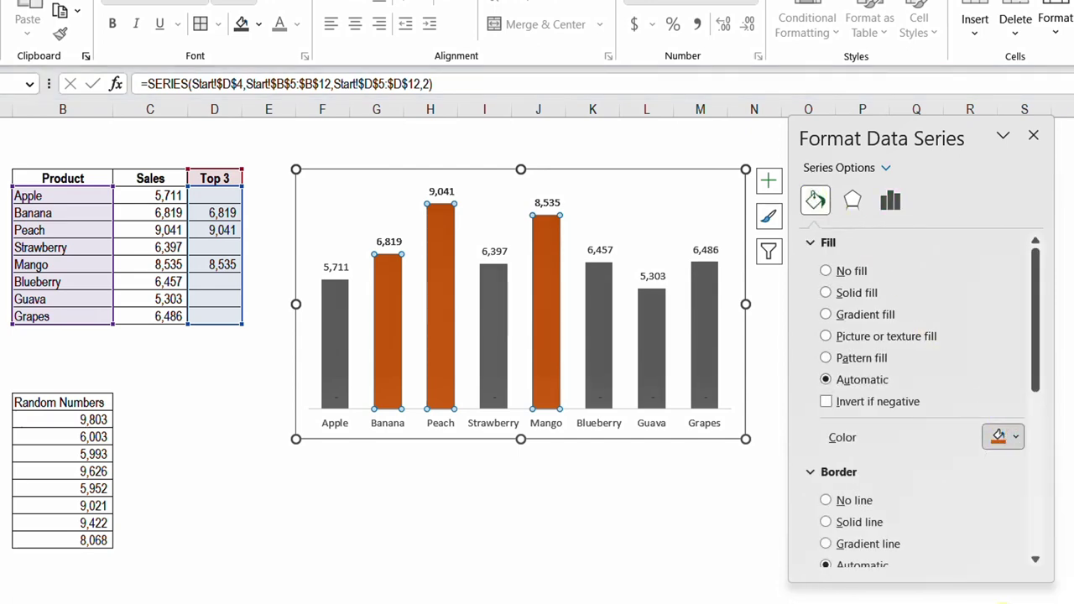
left_click(643, 171)
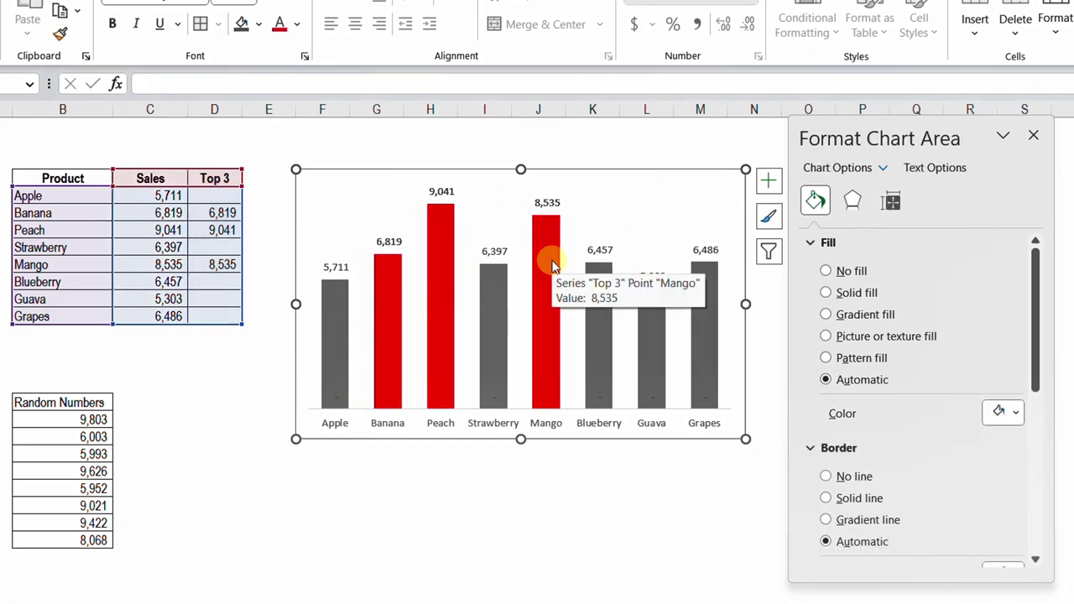
Copy all eight values under Random Numbers and paste them as values only into the Sales column, starting at Apple in C5
left_click(84, 417)
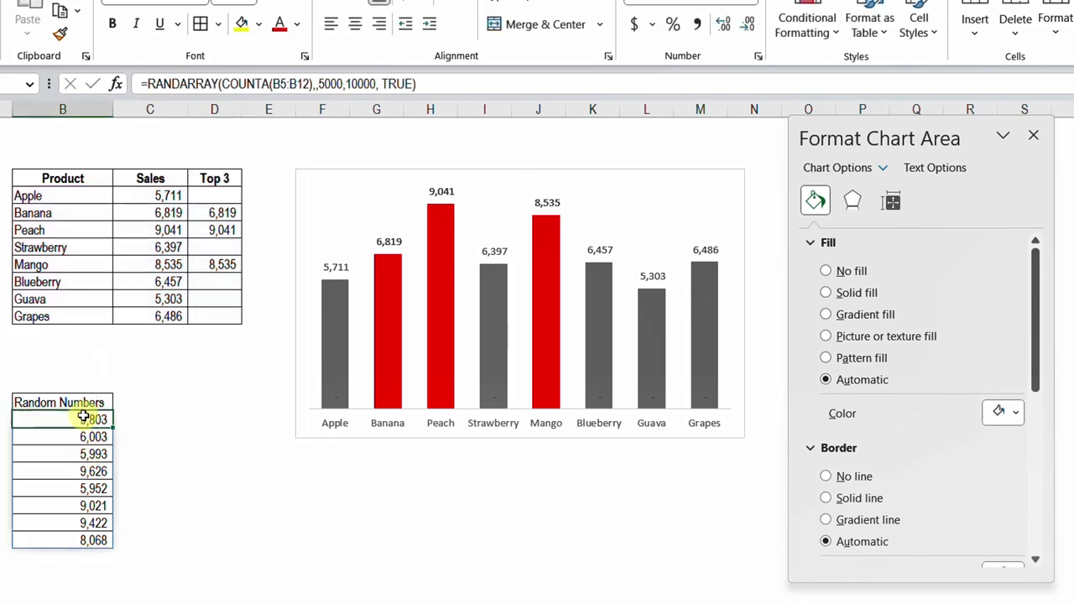
left_click_drag(94, 424, 91, 541)
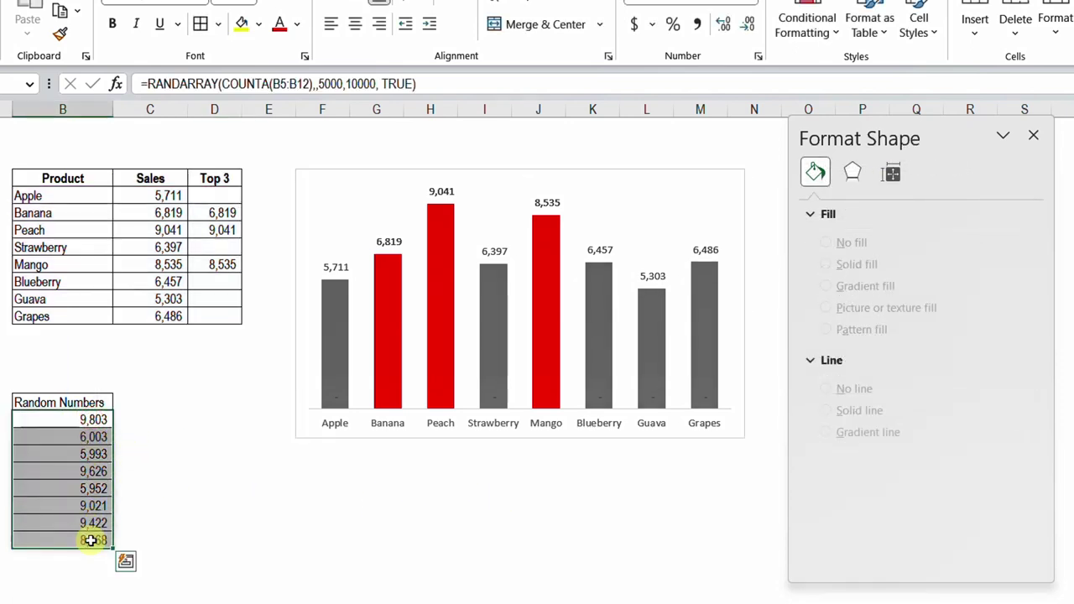
key("ctrl+c")
left_click(165, 194)
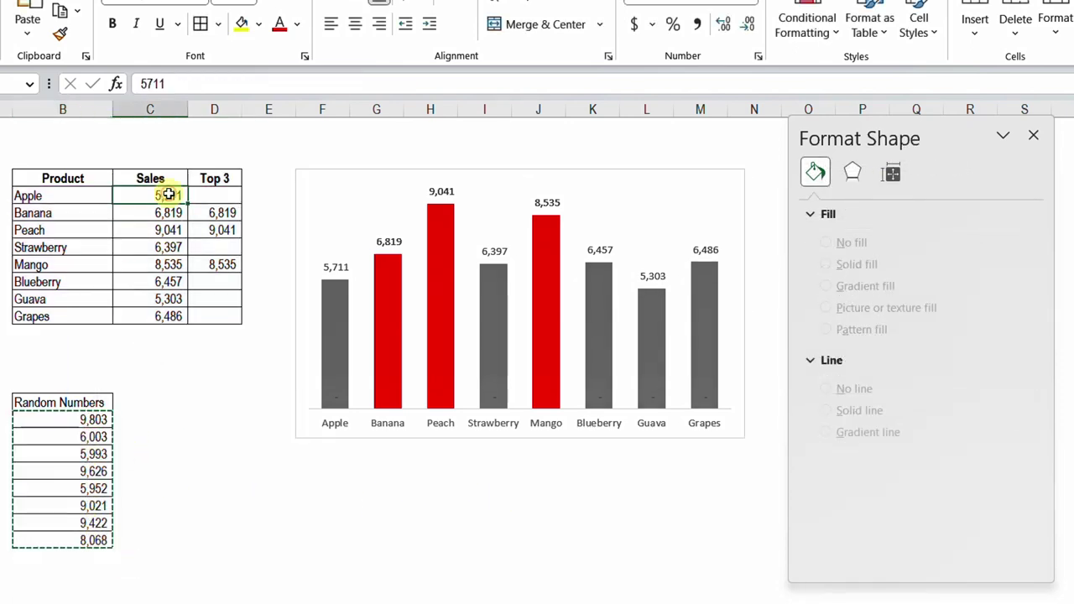
key("alt+h")
key("v")
key("v")
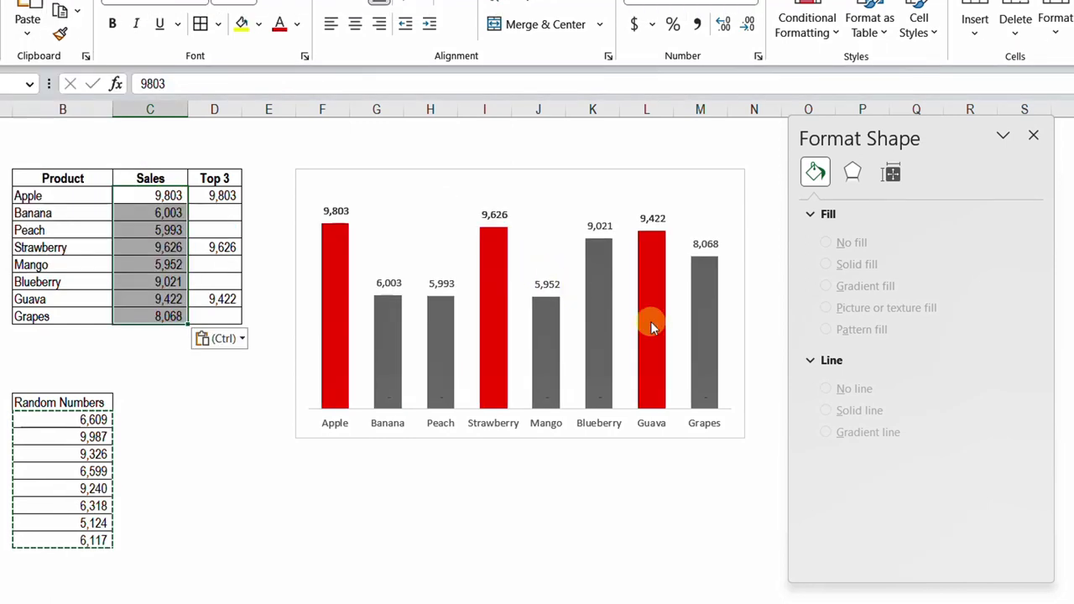